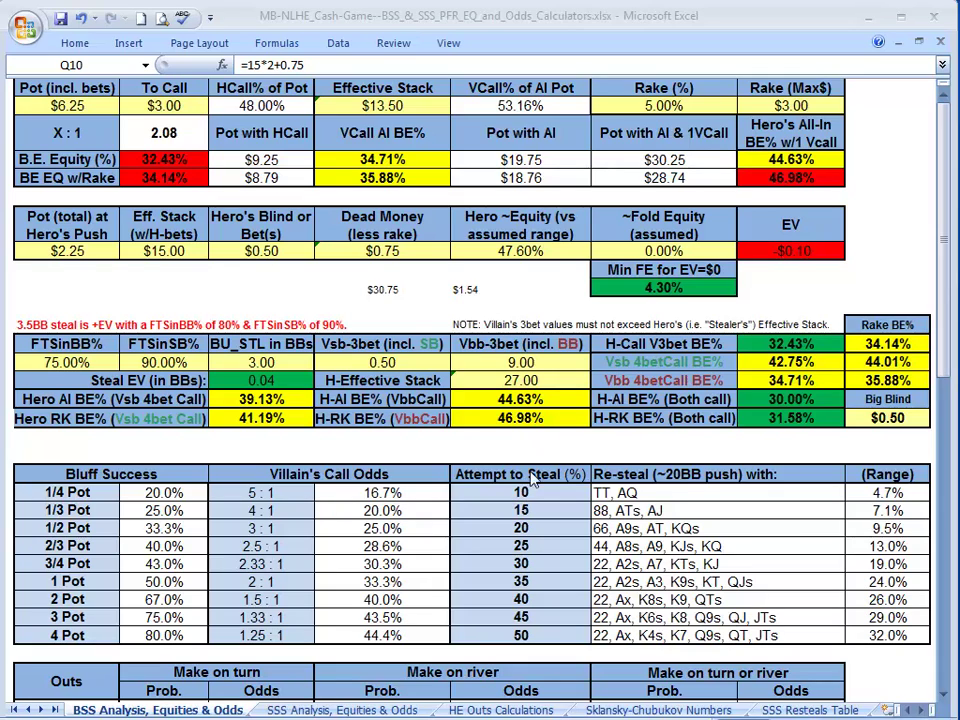
- Inspect the pot formula in Q10, including its 15*2 and +0.75 parts, and the rake formula in R10
double_click(252, 65)
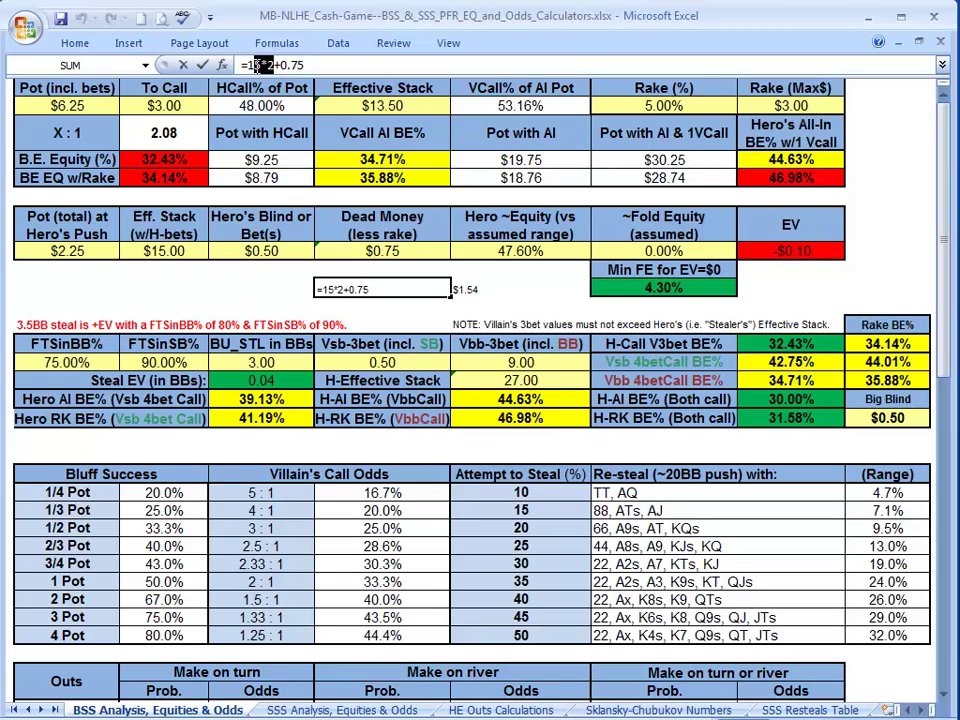
left_click_drag(249, 65, 276, 65)
left_click_drag(303, 65, 272, 65)
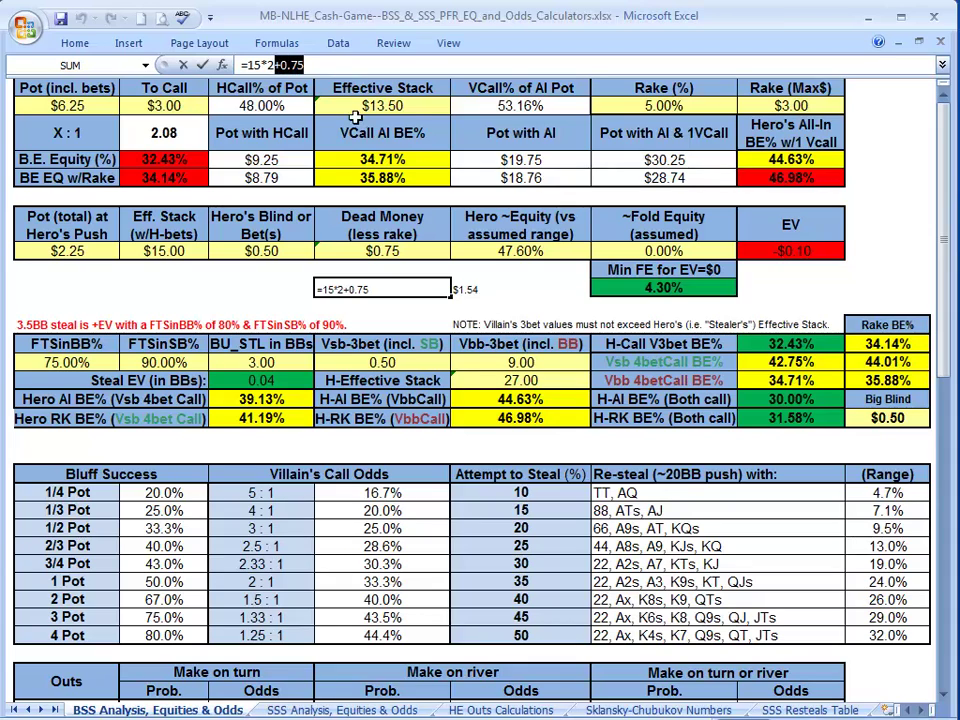
key("Return")
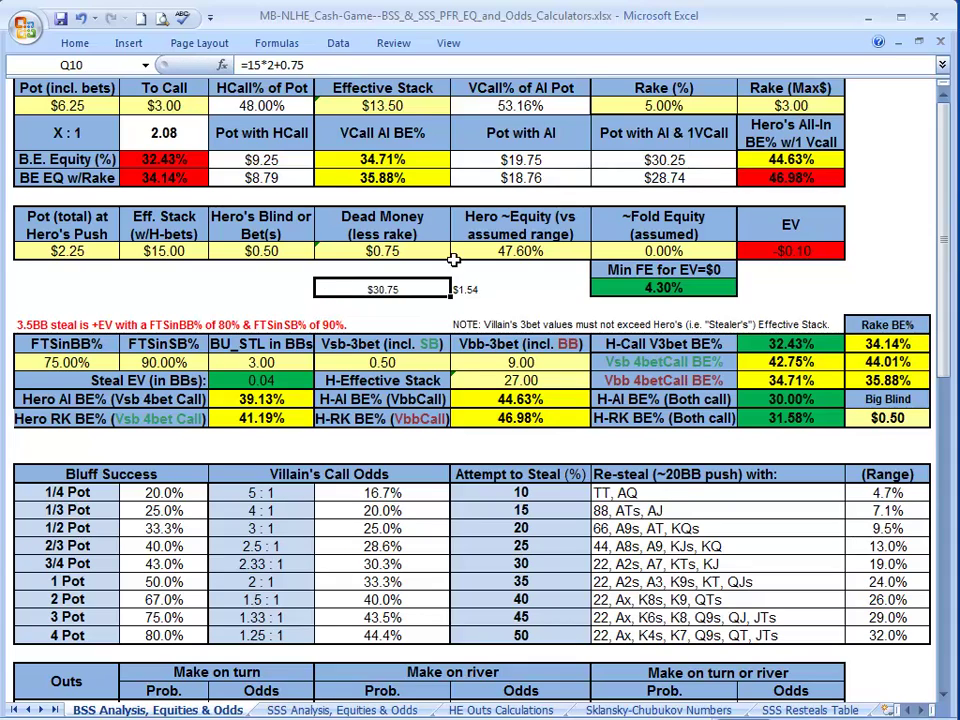
key("Right")
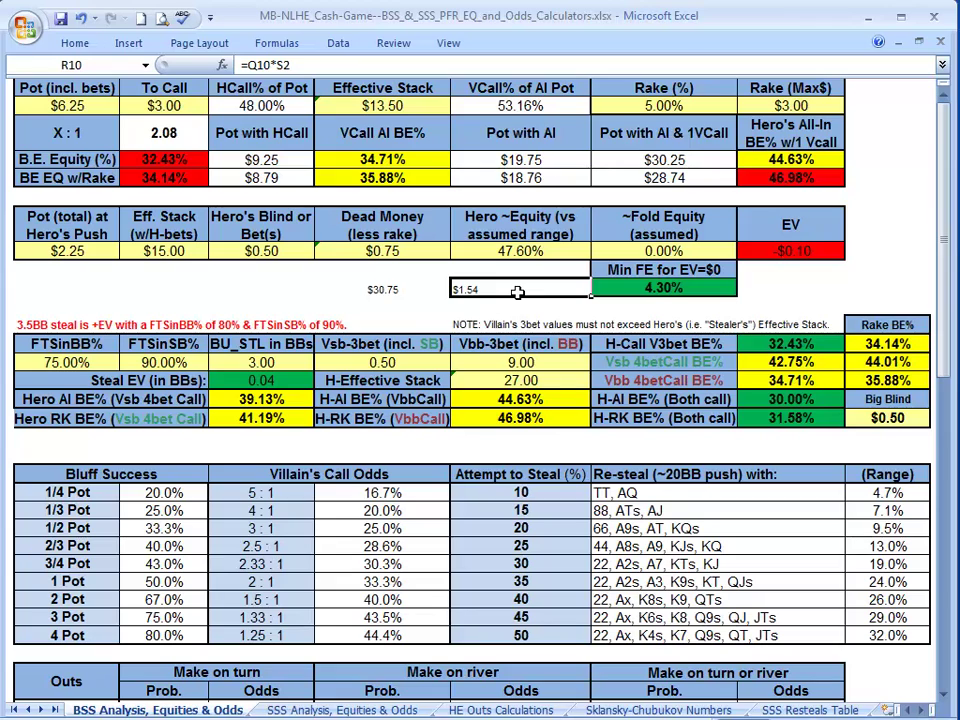
left_click(400, 289)
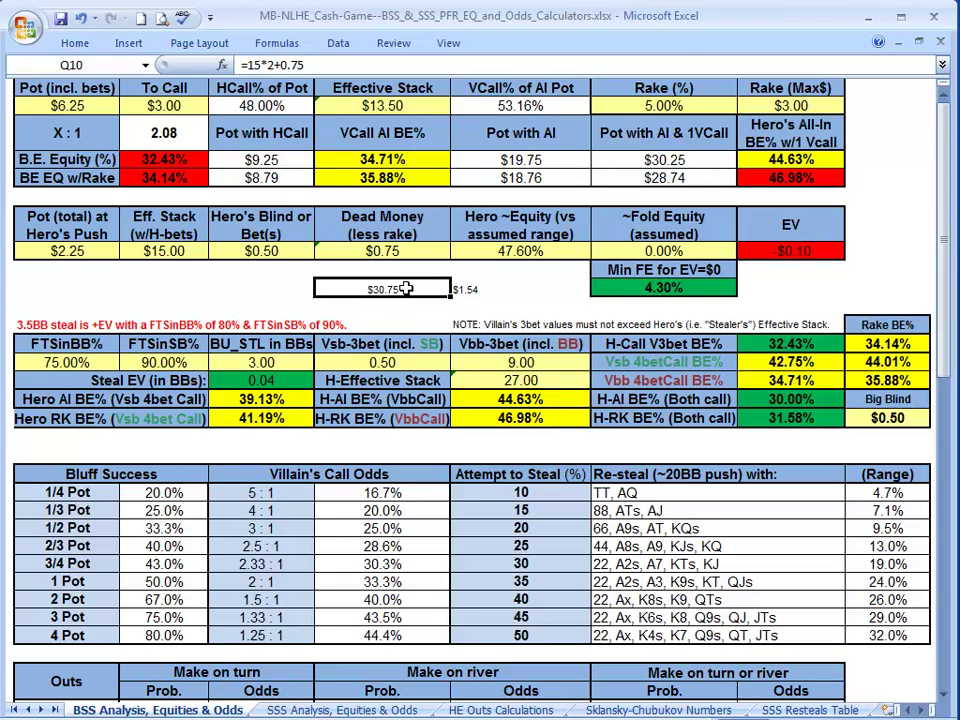
- Change the total pot formula in Q10 to =15*3+0.75
left_click(275, 64)
key("BackSpace")
type("3")
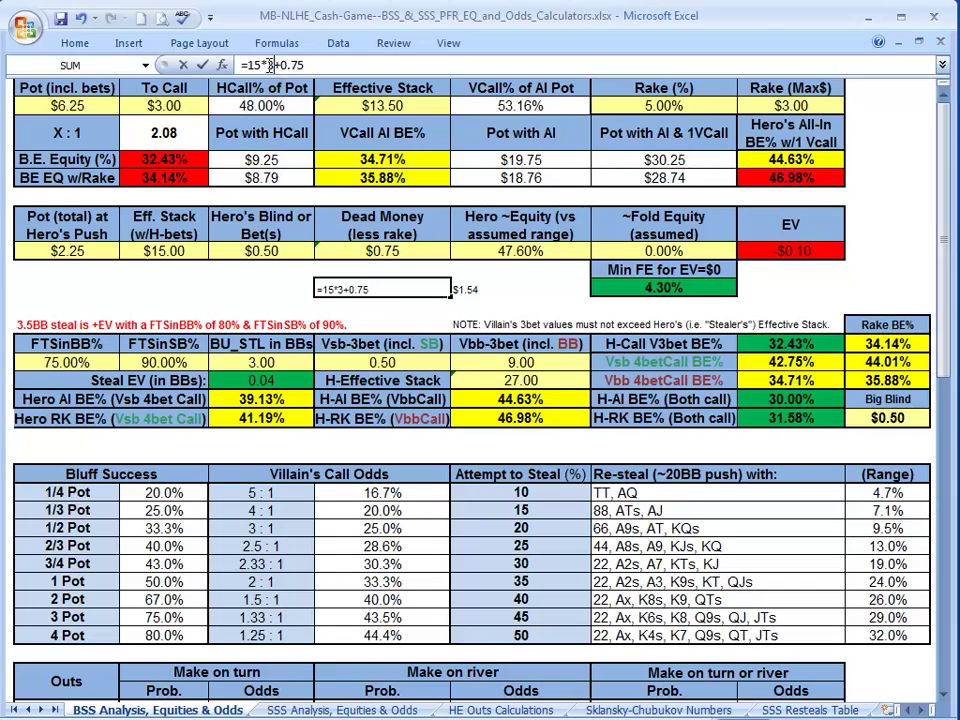
left_click(201, 64)
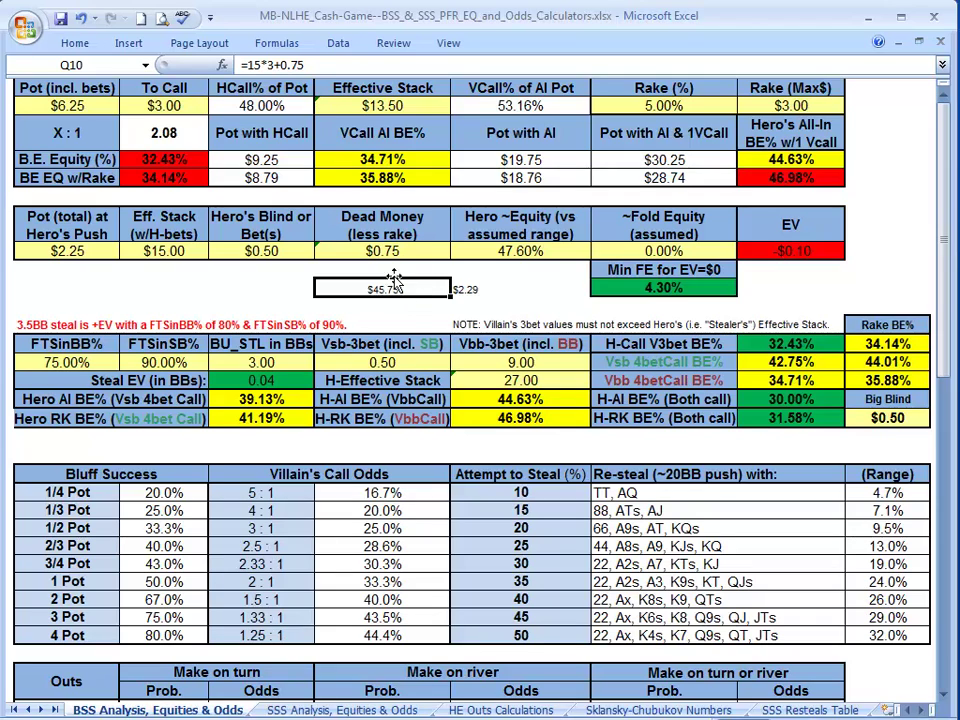
- Change the Q10 pot formula to =30*3+0.75 and check the rake formula in R10
left_click(255, 64)
double_click(253, 64)
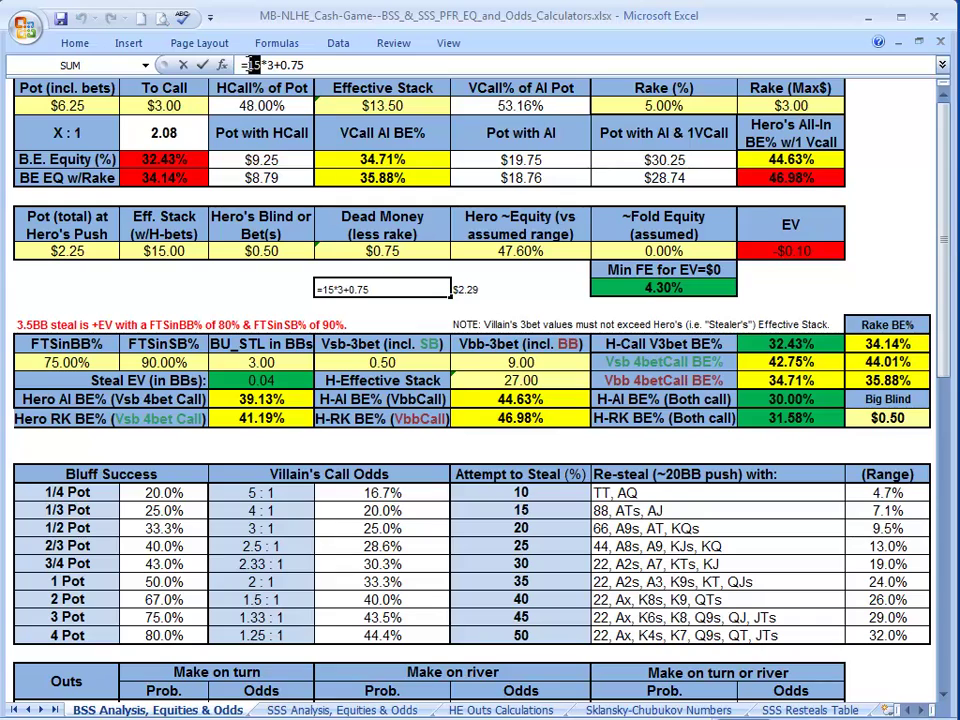
type("30")
key("Return")
left_click(498, 291)
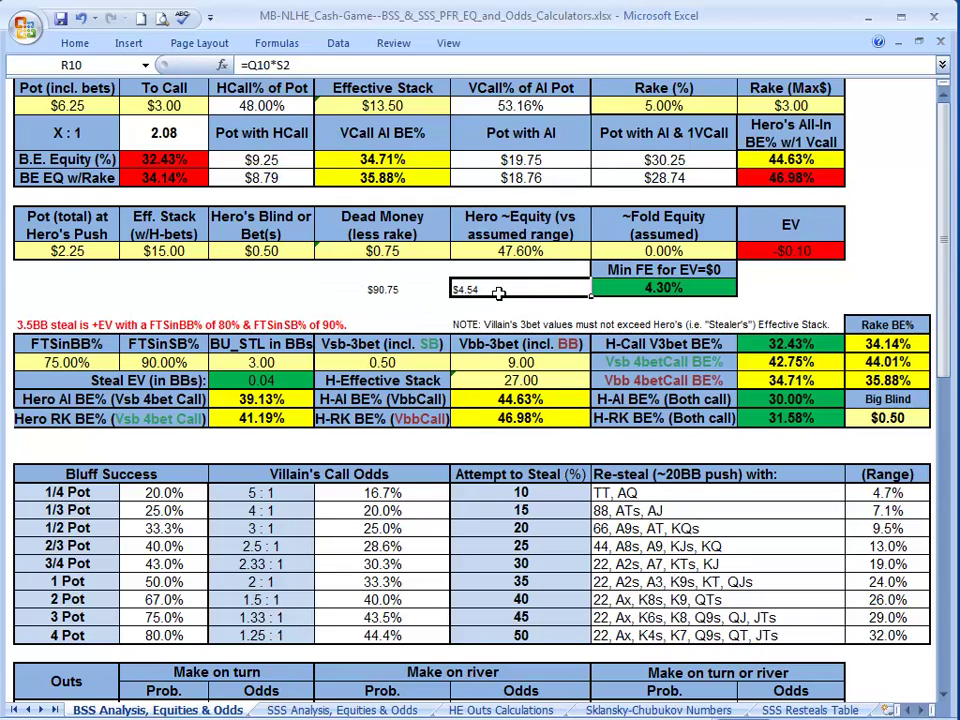
- Change the pot formula in Q10 to =30*2+0.75
left_click(416, 286)
left_click(269, 64)
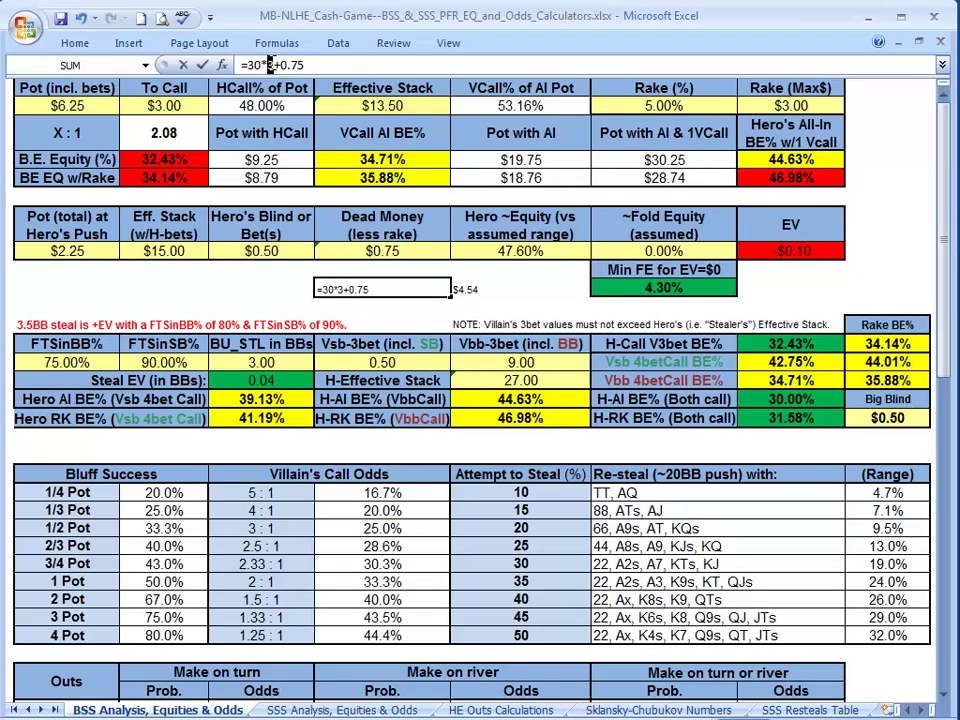
type("2")
key("Return")
key("Up")
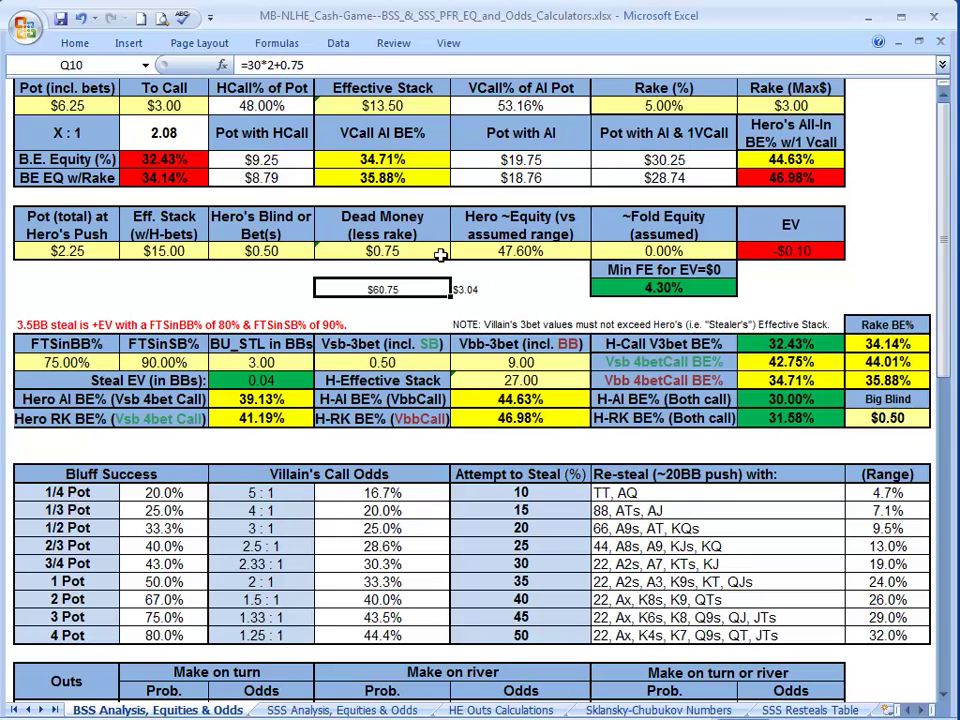
- Clear the contents of the pot and rake cells Q10 and R10
key("Delete")
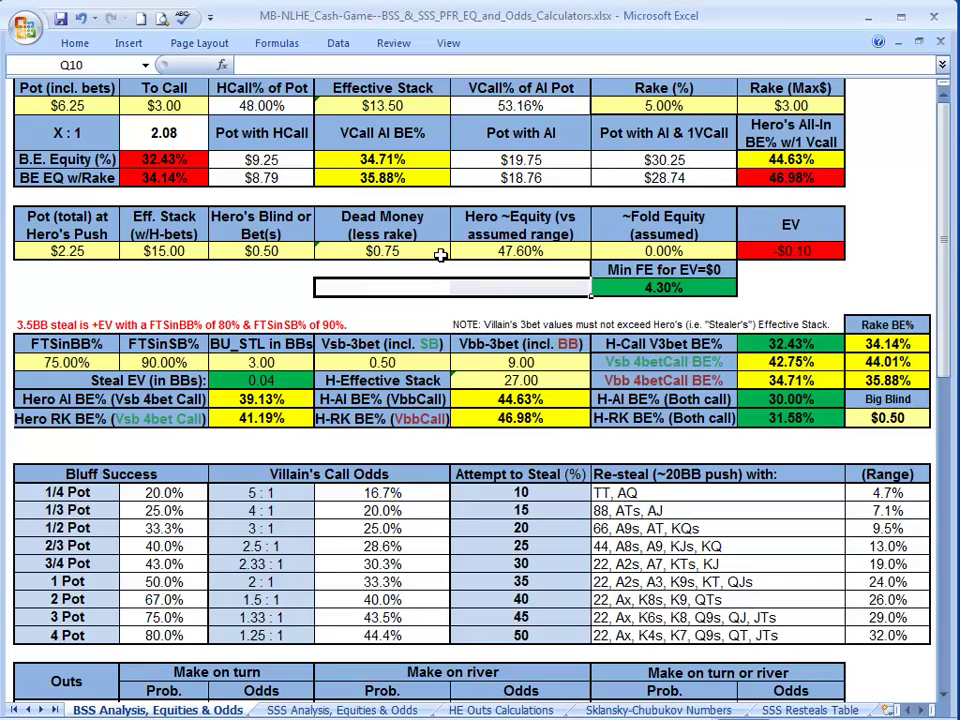
left_click(520, 290)
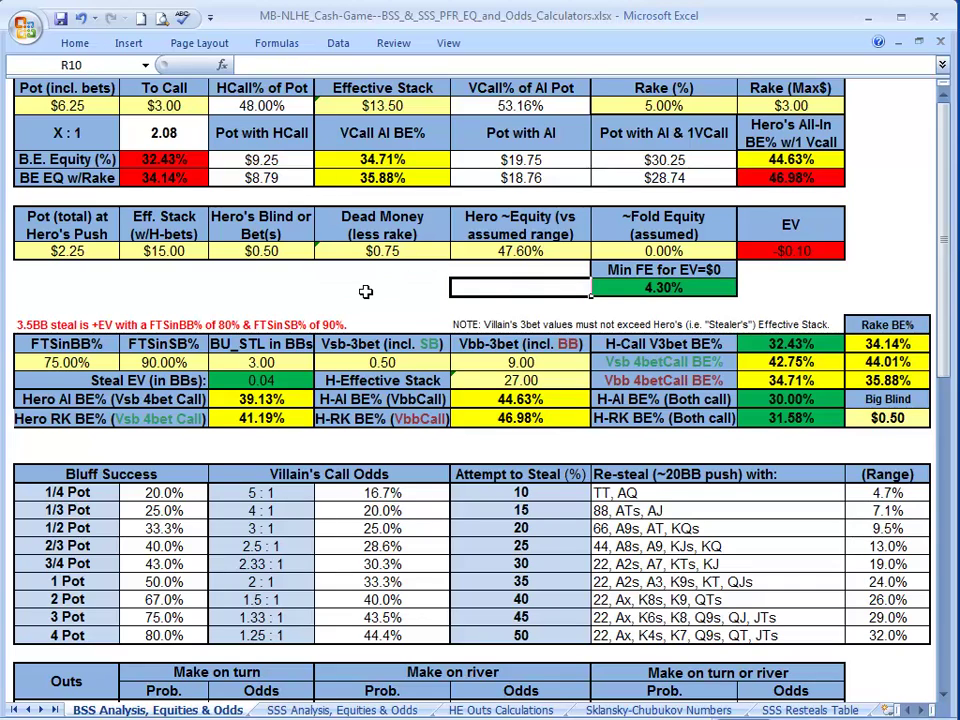
left_click(378, 291)
- Undo the clearing of Q10 and R10 and the three edits to the pot formula
key("ctrl+z")
key("ctrl+z")
key("ctrl+z")
key("ctrl+z")
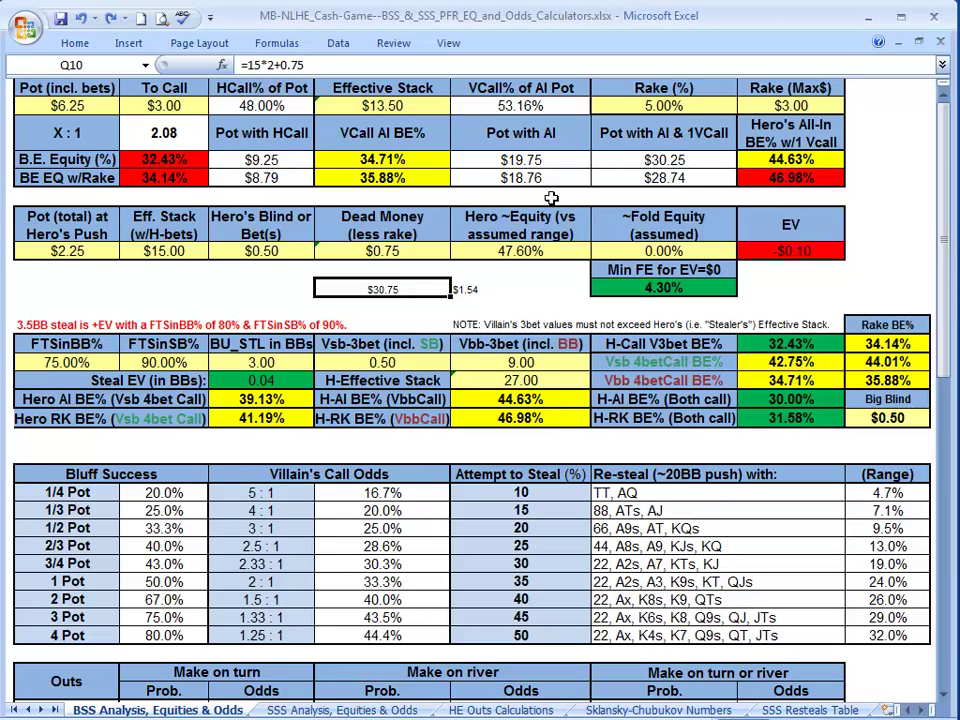
- Enter the formula =Q10-R10 in cell Q11 to calculate the pot less the rake
left_click_drag(498, 284, 395, 290)
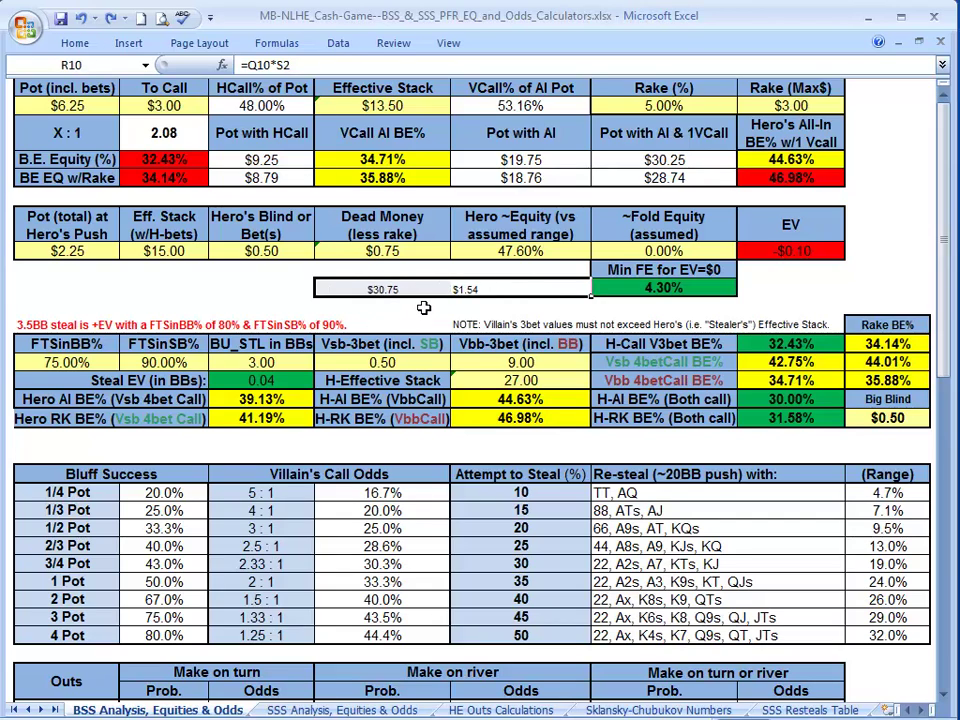
left_click(400, 306)
type("=")
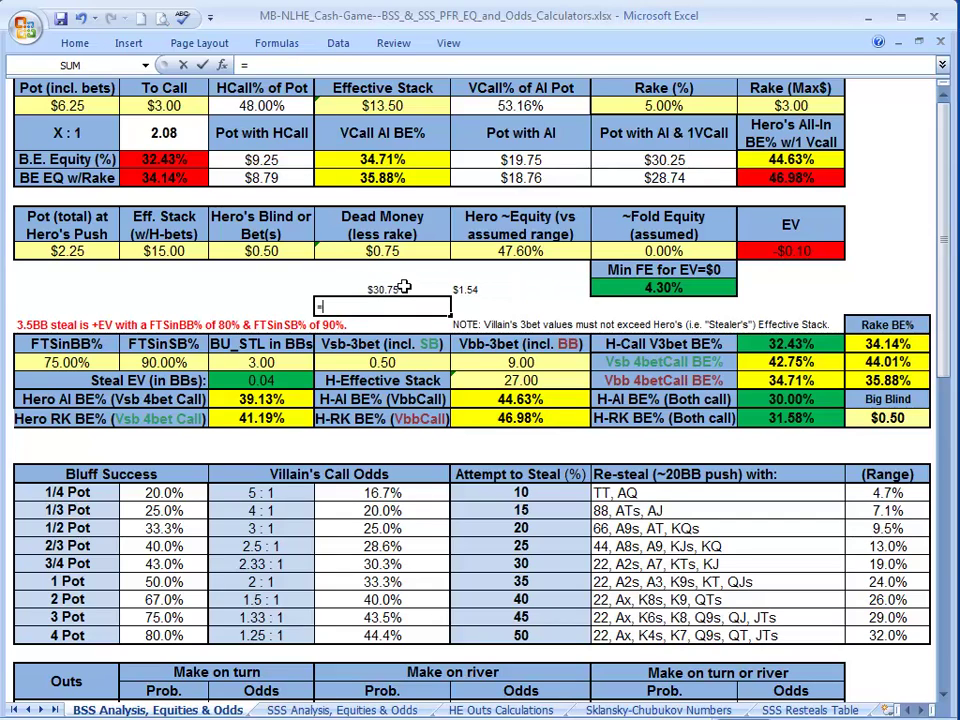
left_click(403, 287)
type("-")
left_click(403, 287)
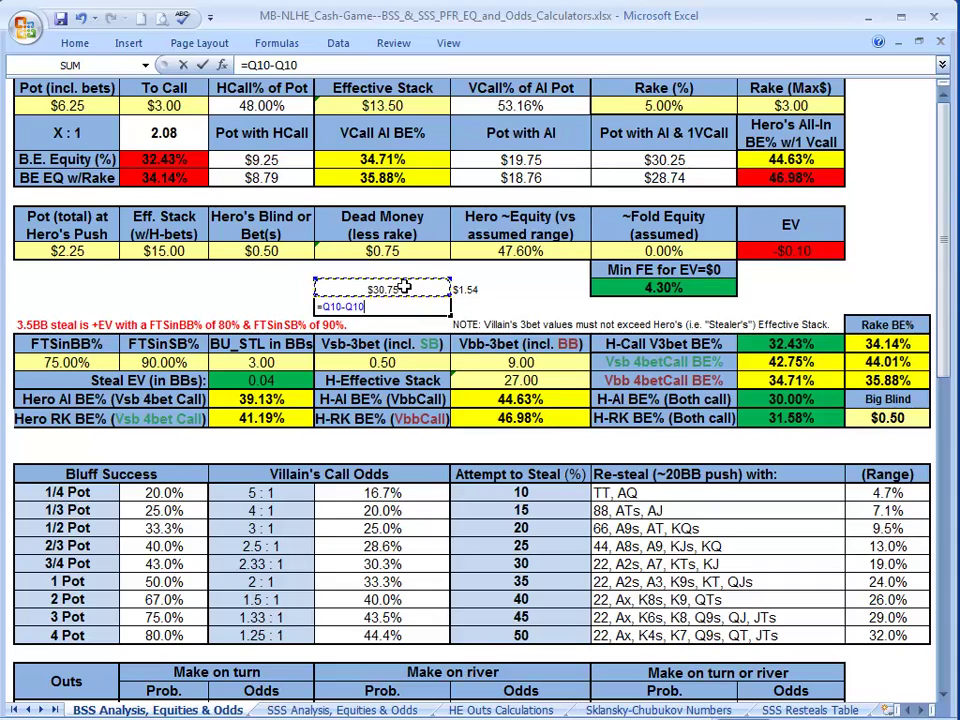
key("Right")
key("Return")
key("Up")
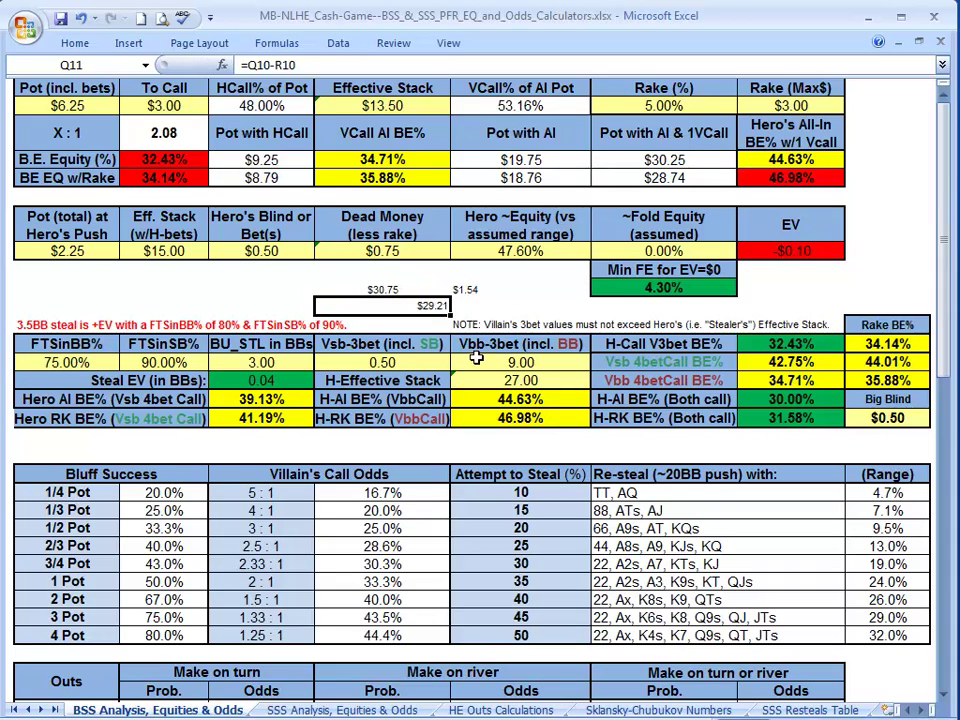
- Inspect the Pot (incl. bets) formula in N2 and the To Call value beside it
left_click(88, 110)
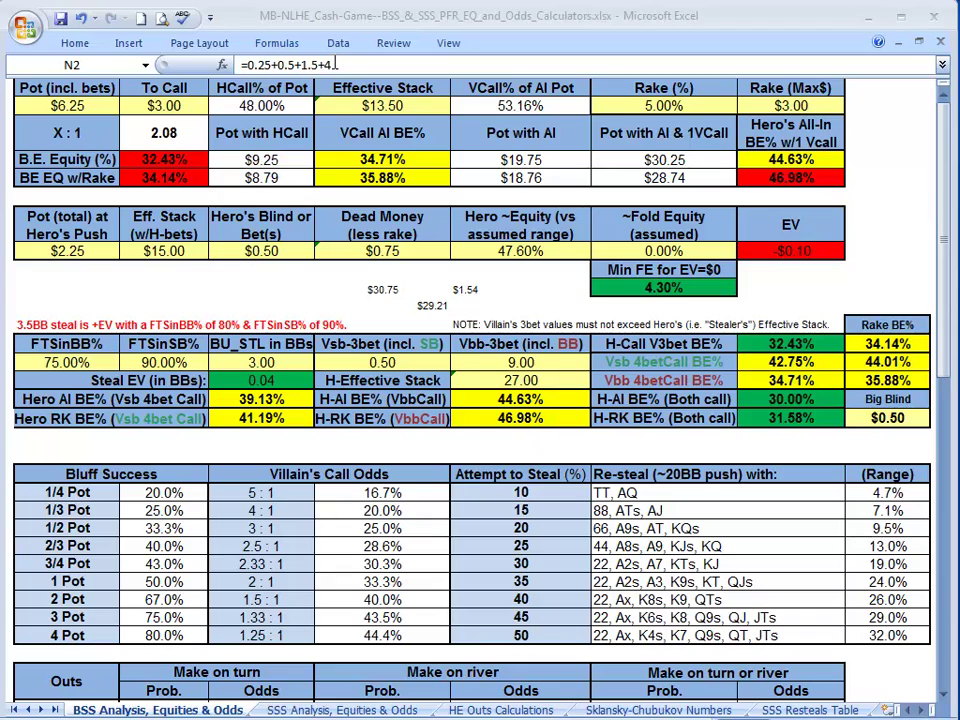
left_click(176, 108)
left_click(62, 103)
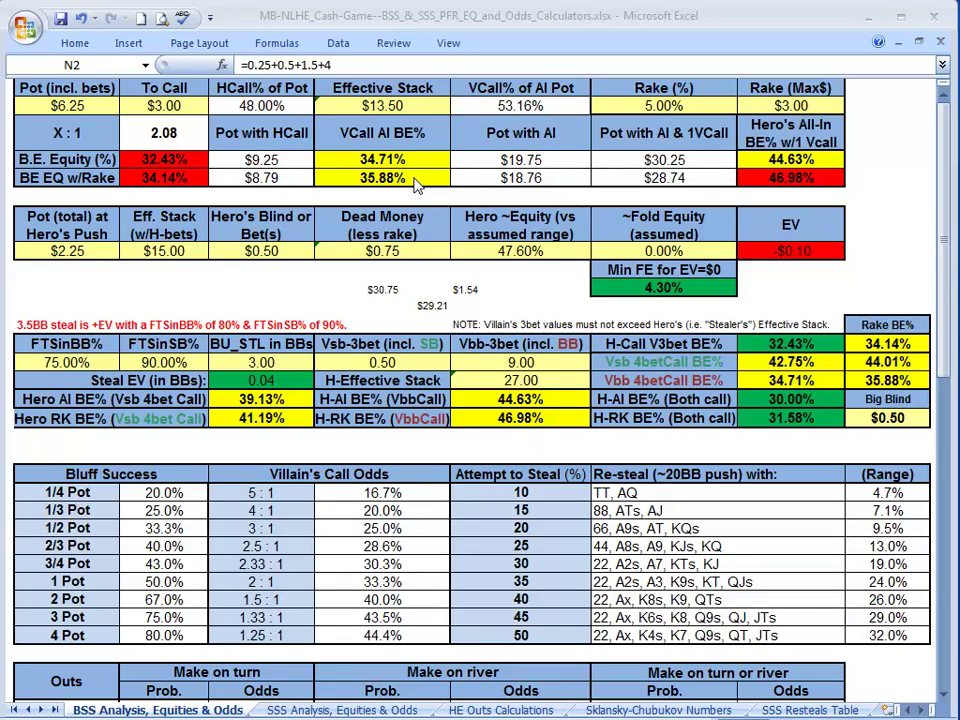
- Calculate the rake on the all-in pot in S6 with =S4-S5, and clear that cell after checking it
left_click(662, 196)
type("=")
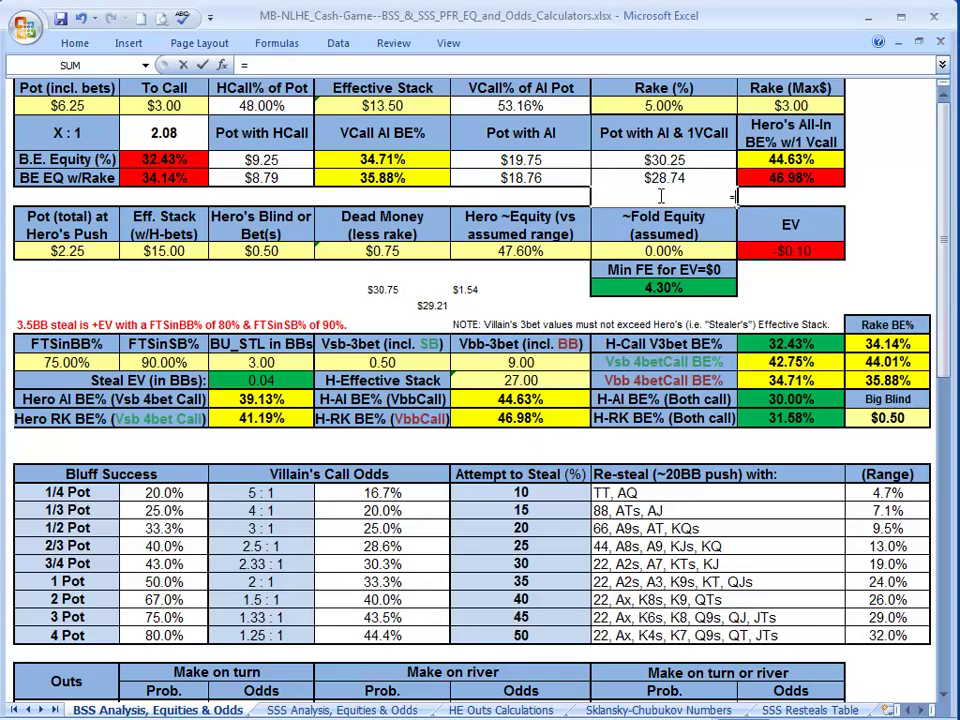
key("Up")
key("Up")
type("-")
key("Up")
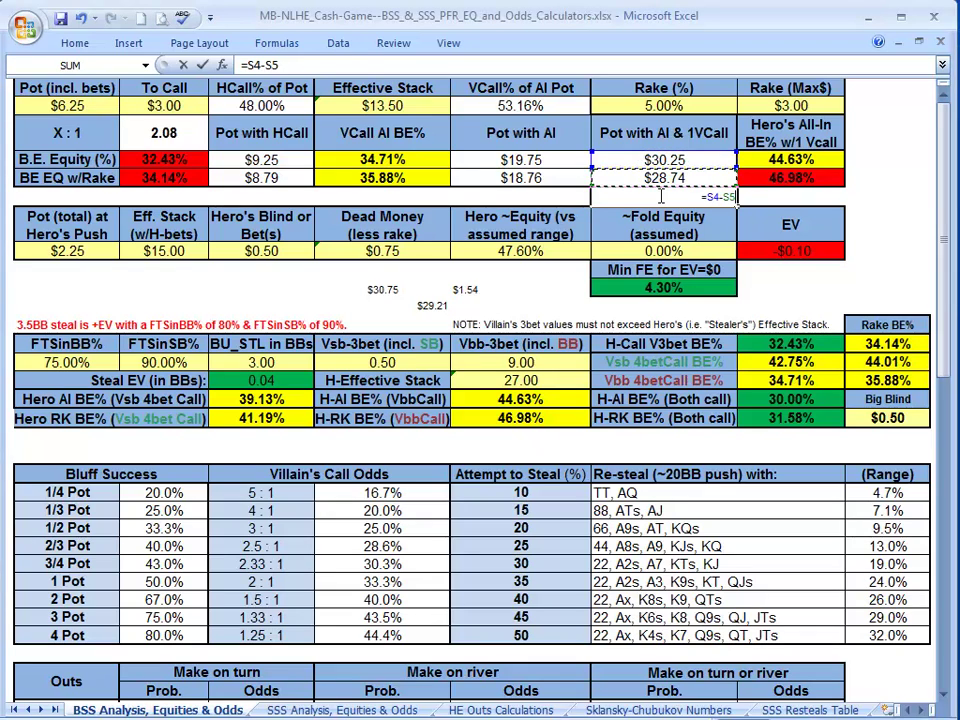
key("Return")
left_click(660, 196)
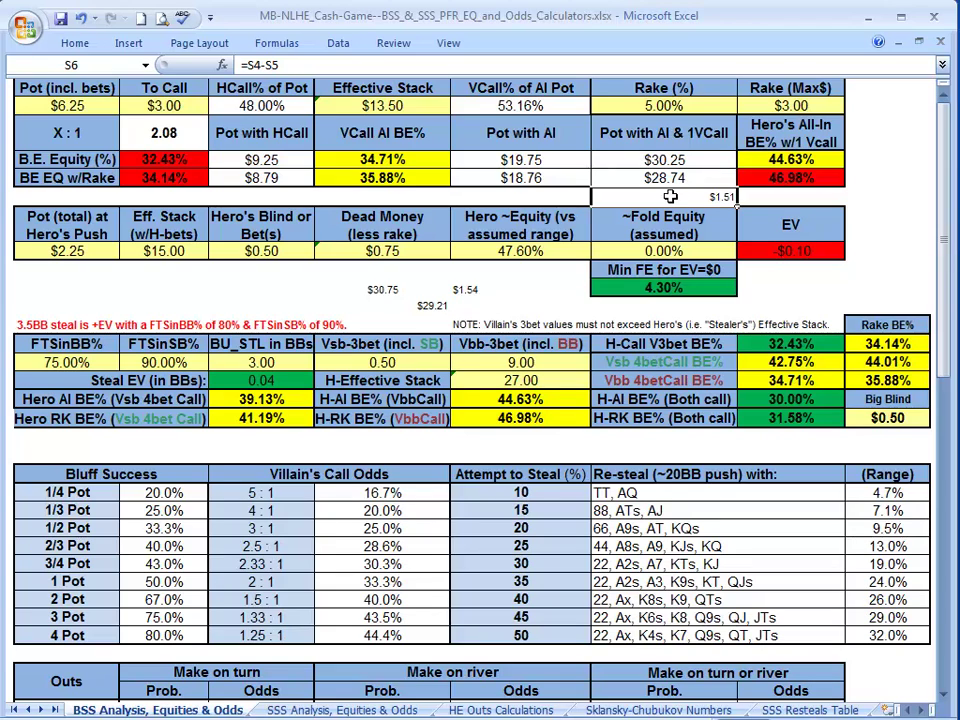
key("Delete")
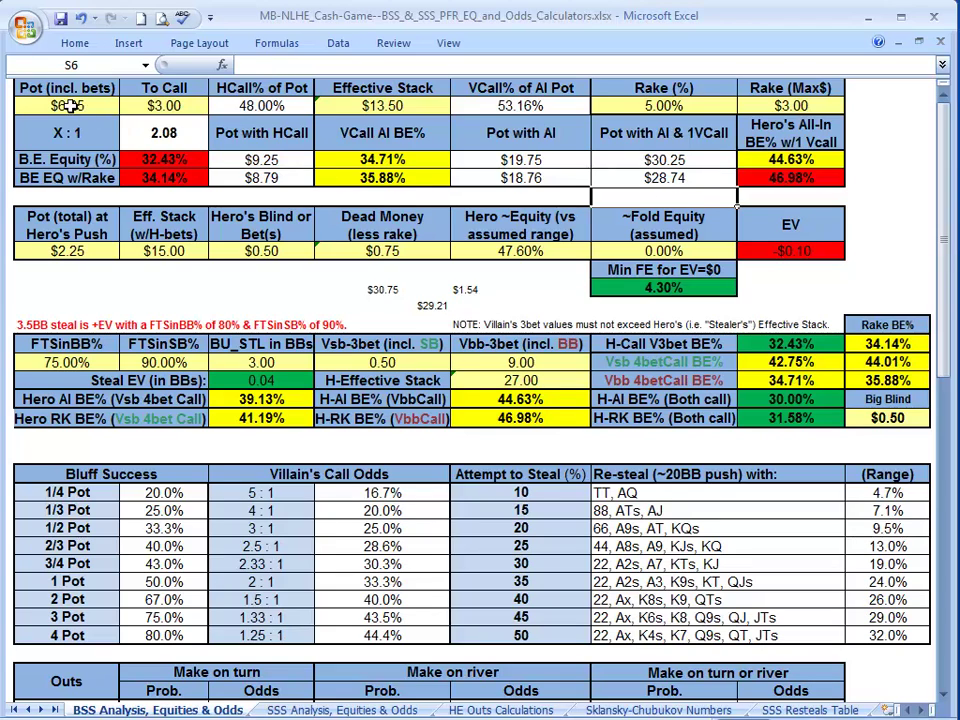
- Review the Pot (incl. bets) formula, and set To Call to $4.00 and the Effective Stack to $15.00
left_click(104, 105)
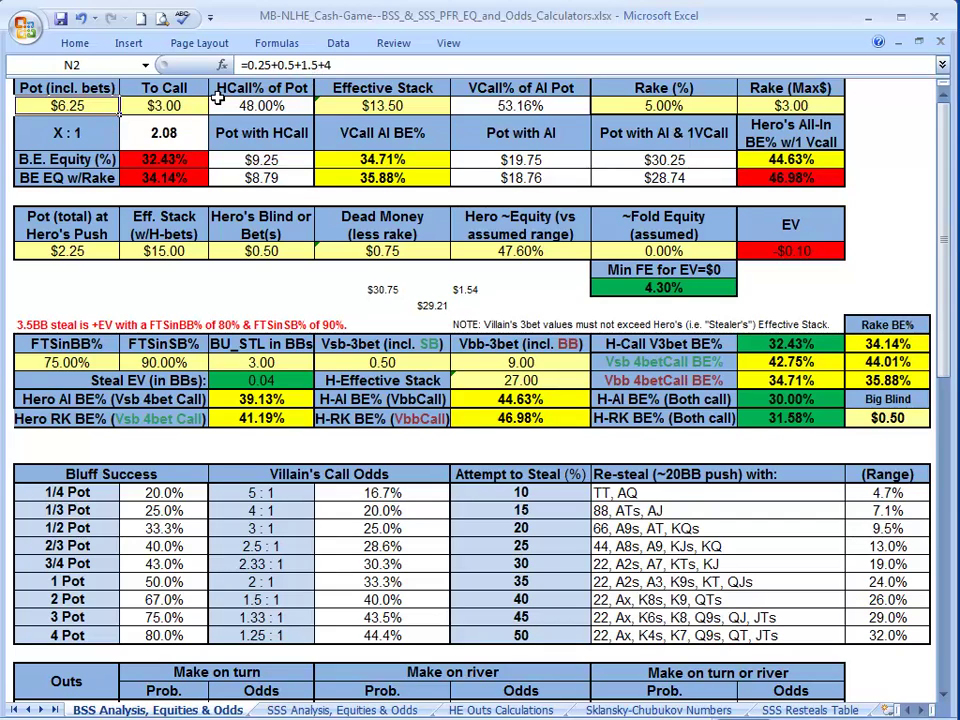
left_click(330, 64)
left_click(206, 109)
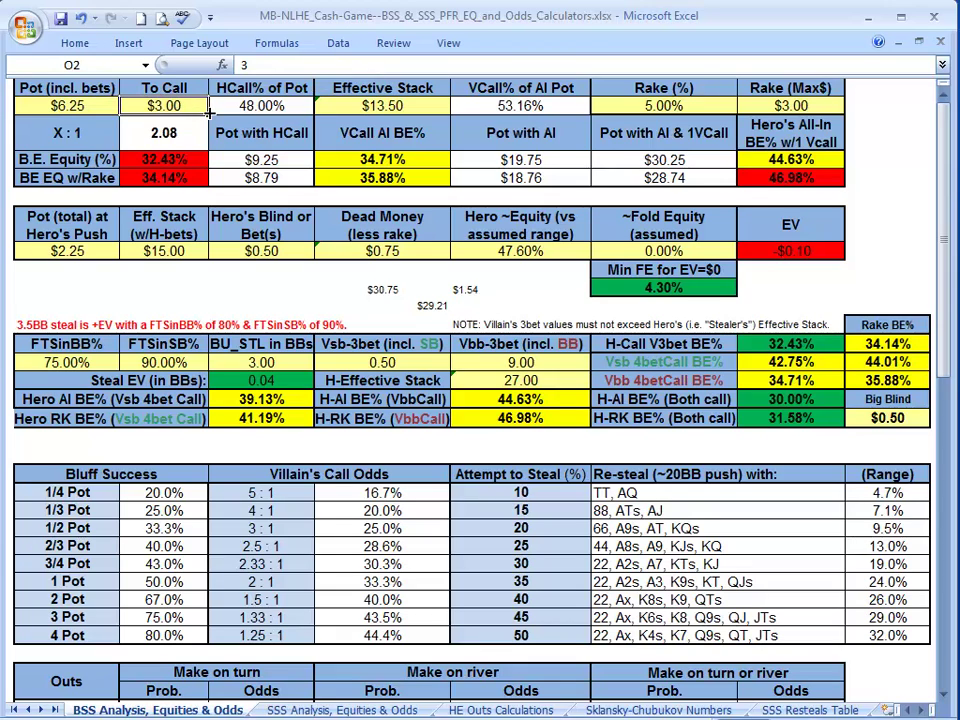
type("4")
left_click(368, 108)
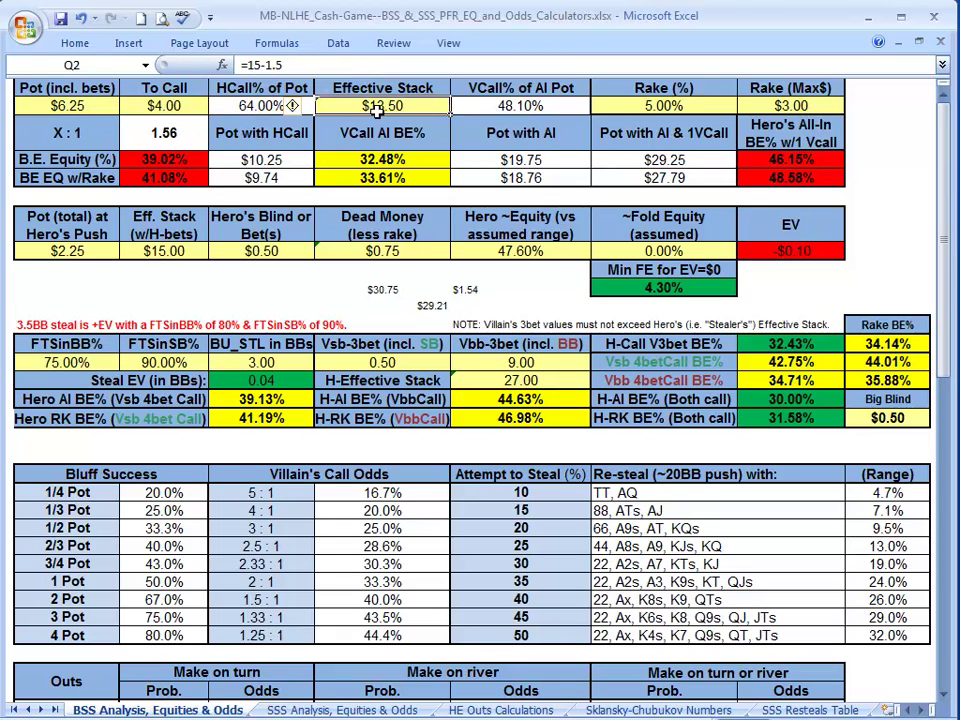
type("15")
key("Return")
left_click(425, 106)
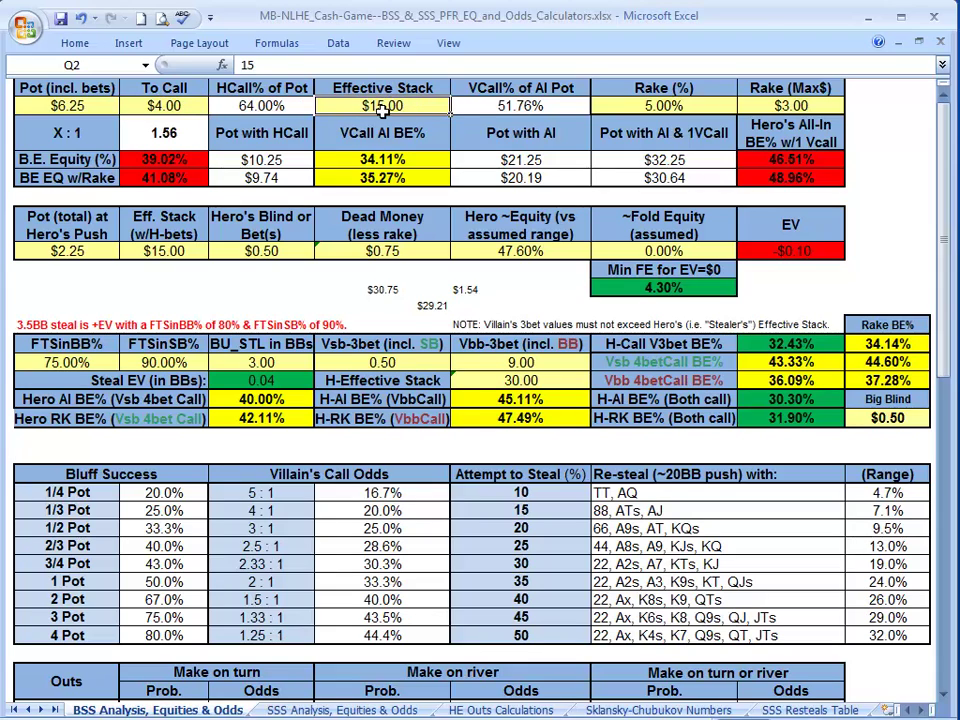
- Review the pot, To Call and Effective Stack cells, and undo the last changes to To Call and Effective Stack
left_click(163, 105)
left_click(373, 104)
left_click(80, 105)
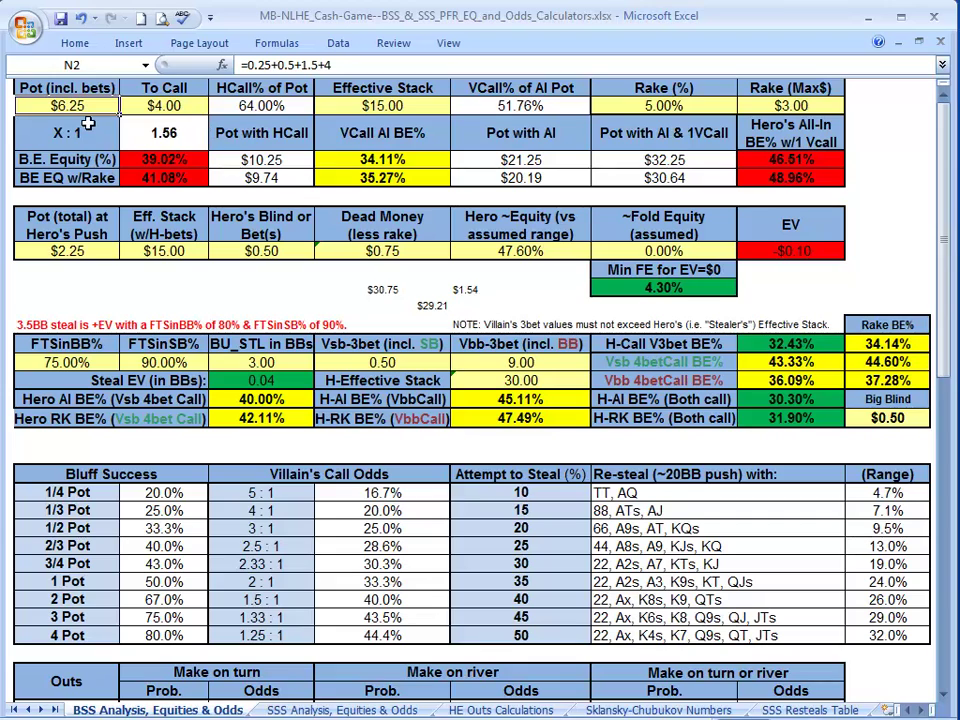
key("ctrl+z")
key("ctrl+z")
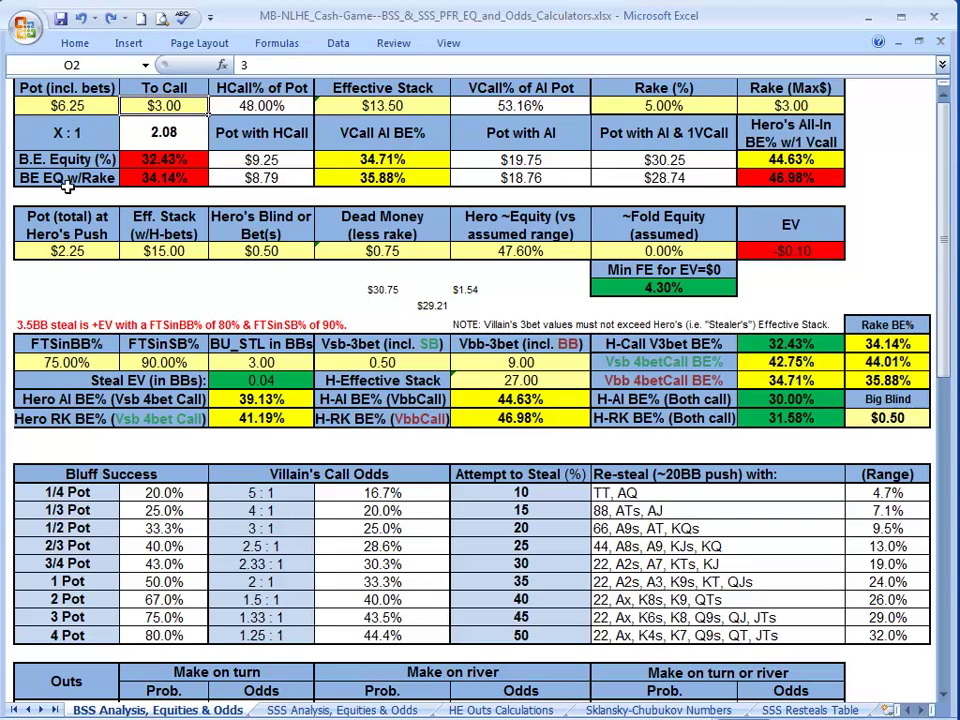
- Examine the push calculator's pot, Hero's bet, dead money and equity inputs, and the hand equity table against villain's ranges
left_click(90, 251)
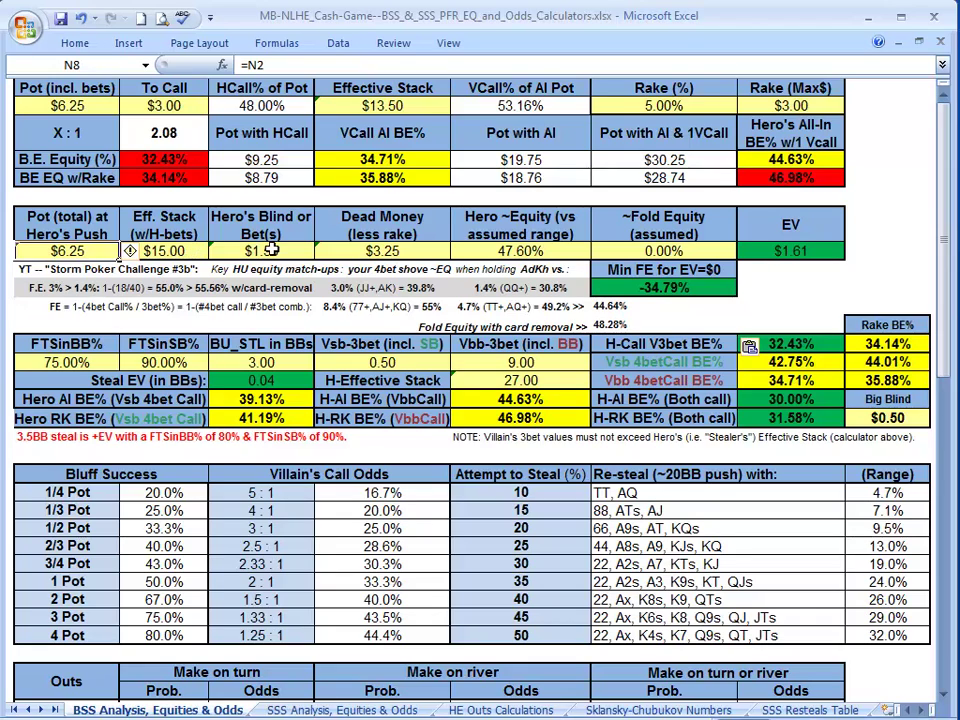
left_click(232, 254)
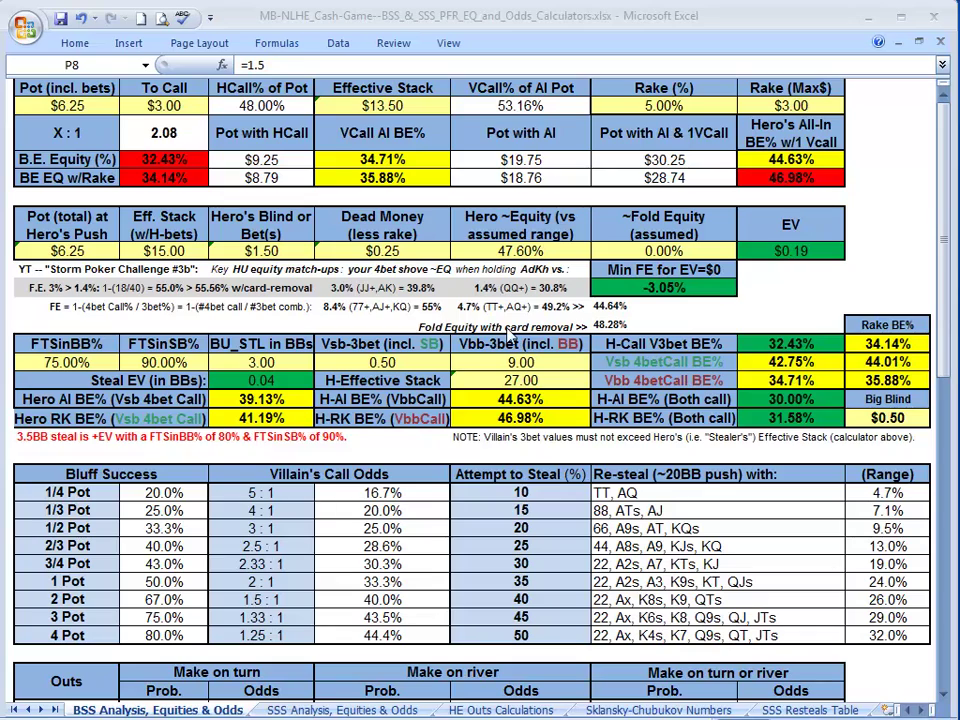
left_click(362, 255)
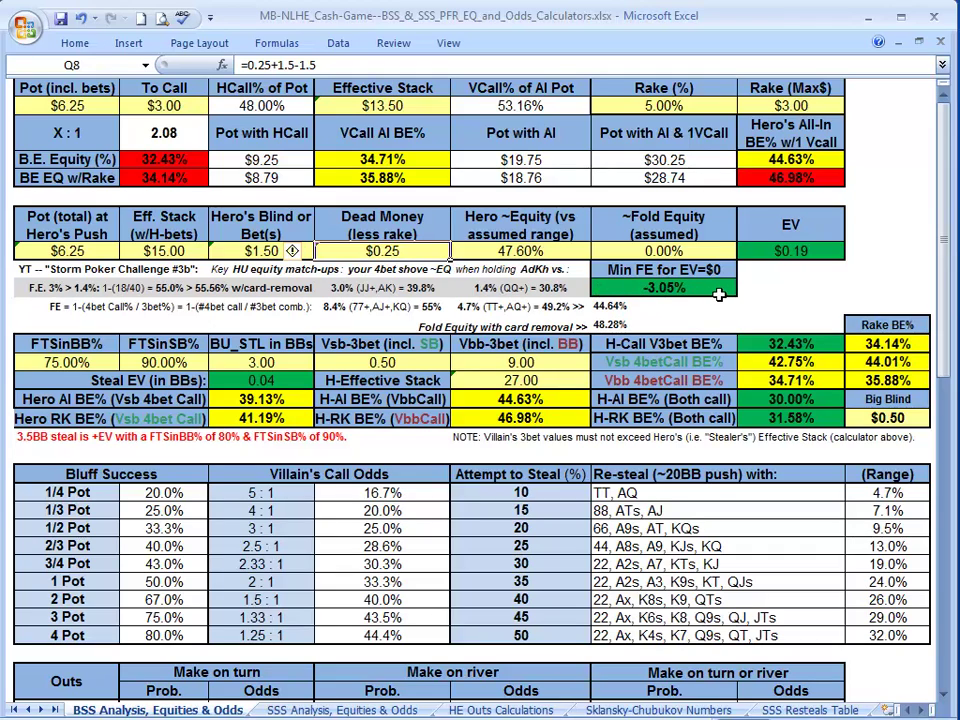
left_click(510, 250)
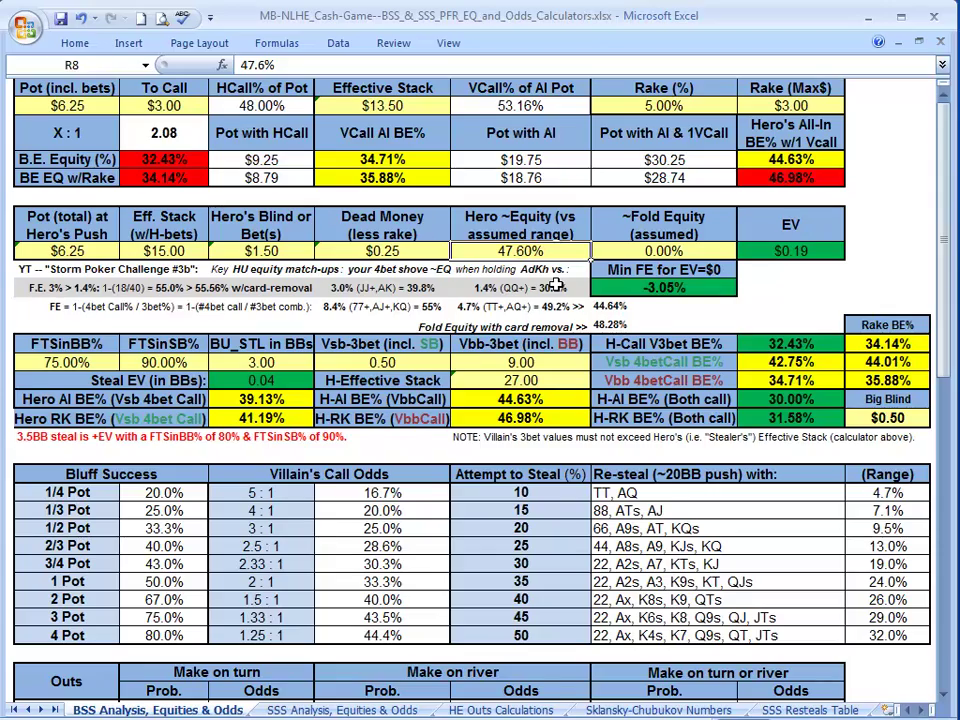
scroll(570, 291, "left", 3)
scroll(570, 290, "left", 3)
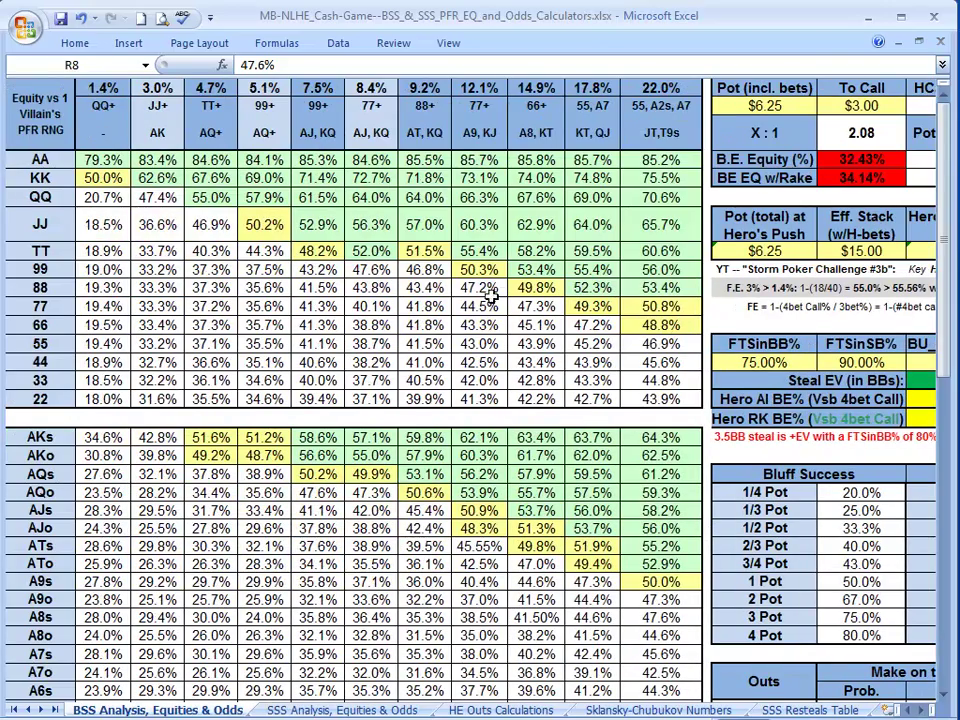
- Set Hero's equity against the assumed range to 55% and the assumed fold equity to 48% in the push calculator
left_click_drag(396, 271, 375, 88)
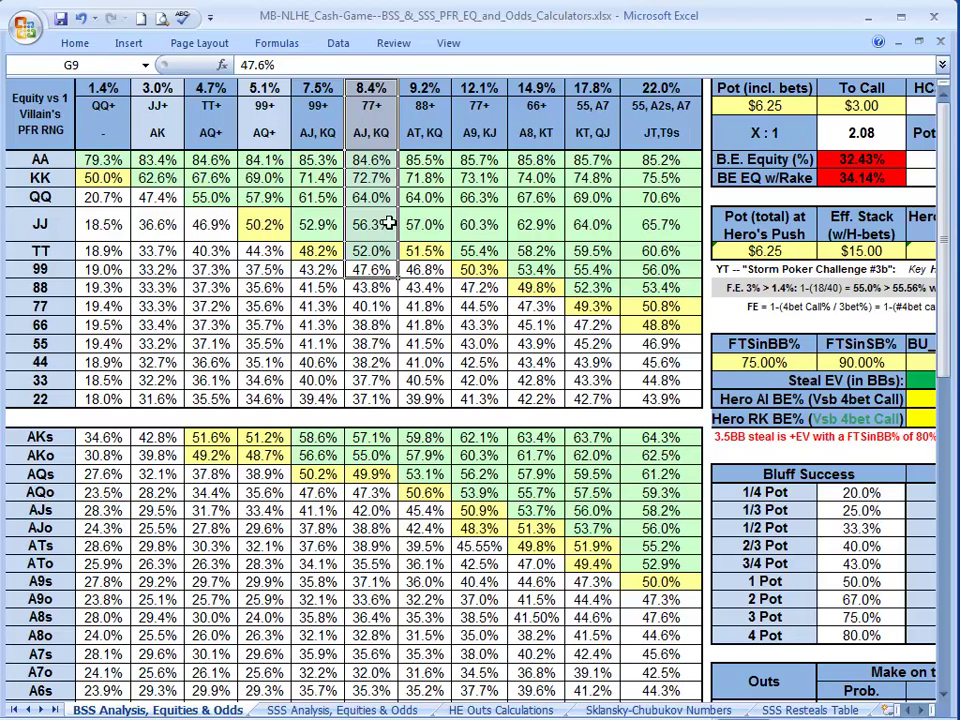
scroll(383, 270, "right", 10)
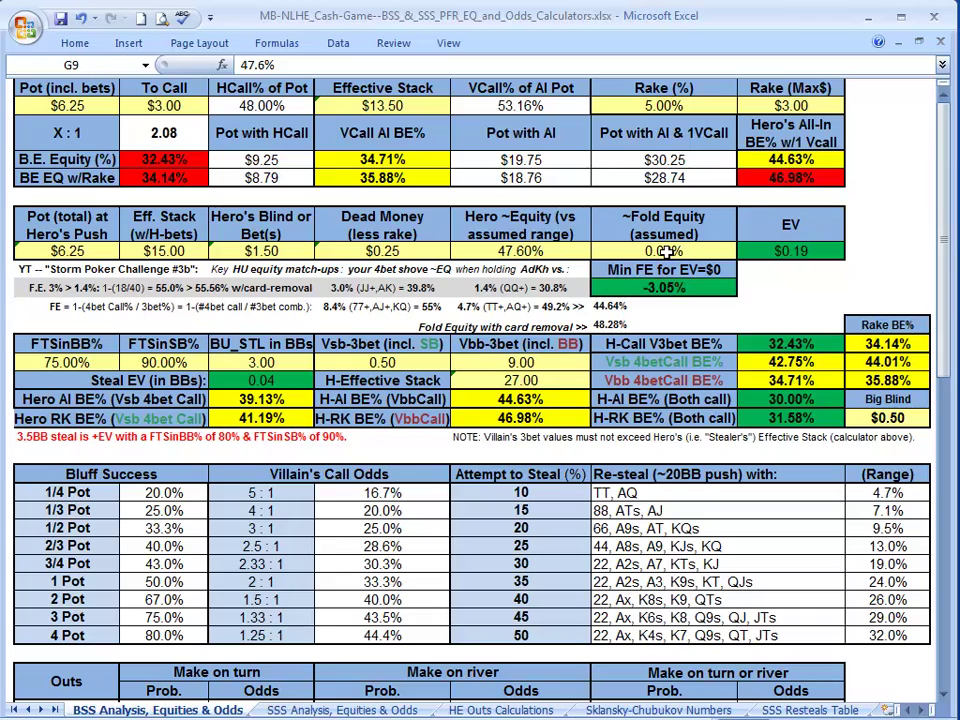
type("55")
key("Return")
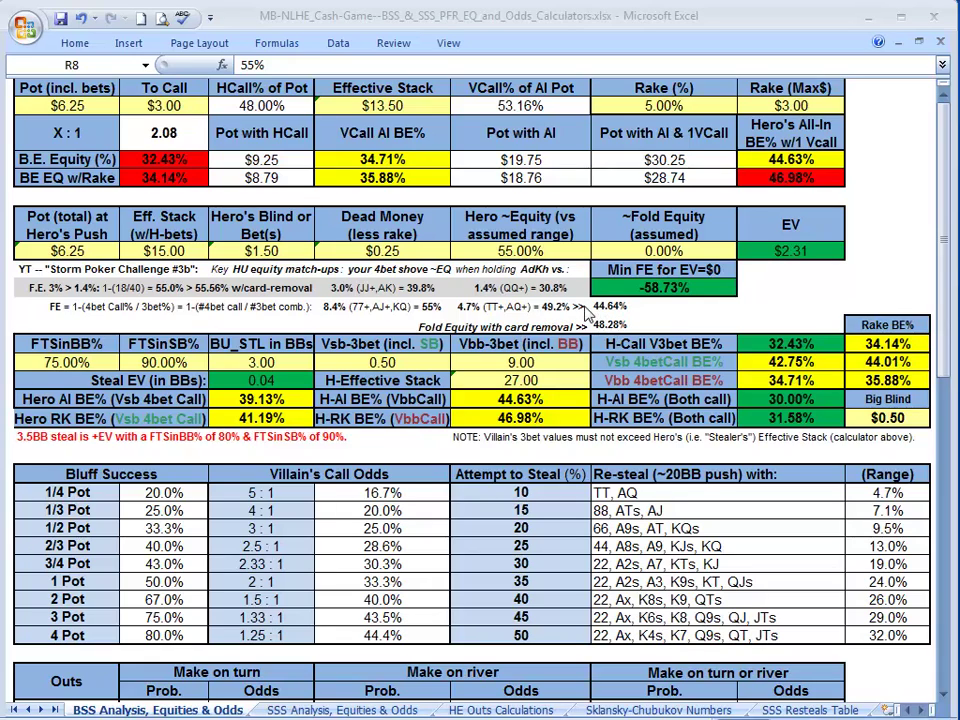
key("Right")
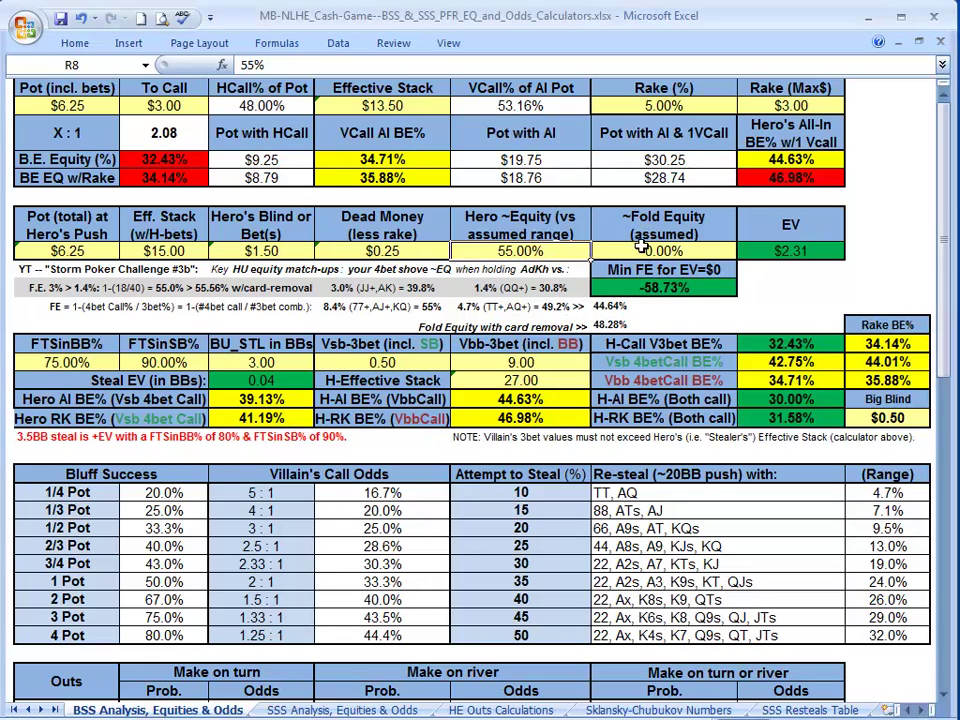
type("48")
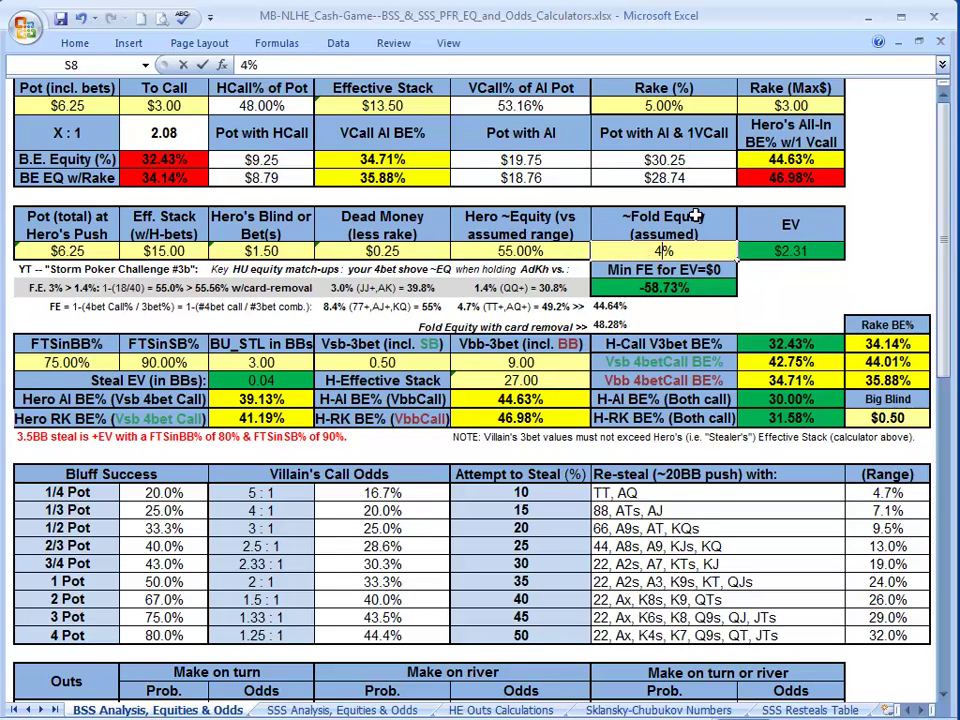
key("Return")
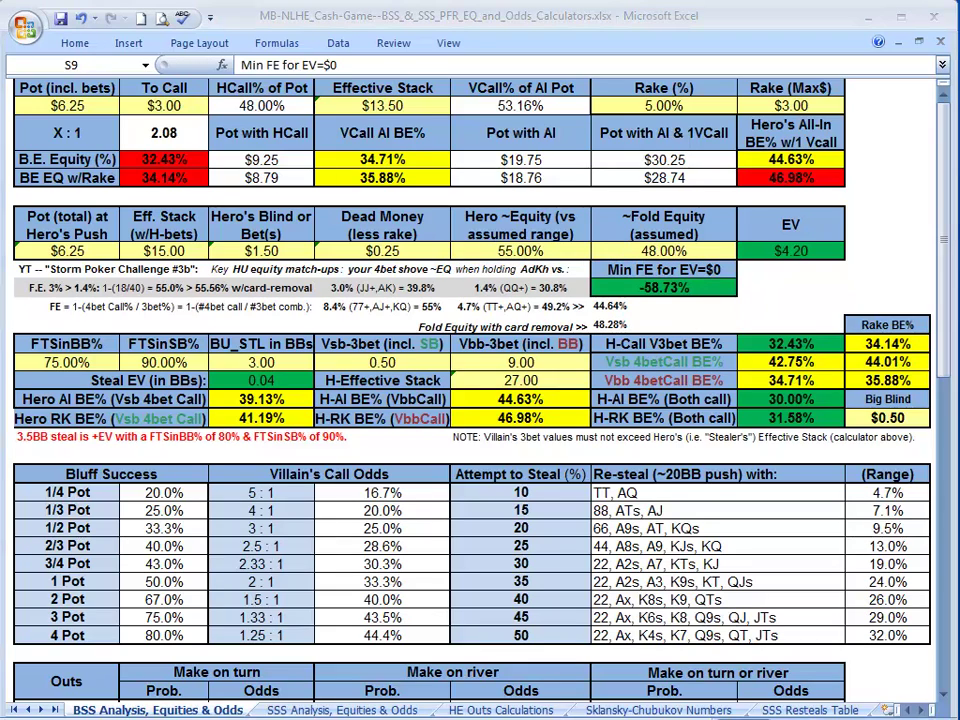
- Set Hero's equity to 39.8% for the JJ+, AK range and the assumed fold equity to 0%
left_click(521, 252)
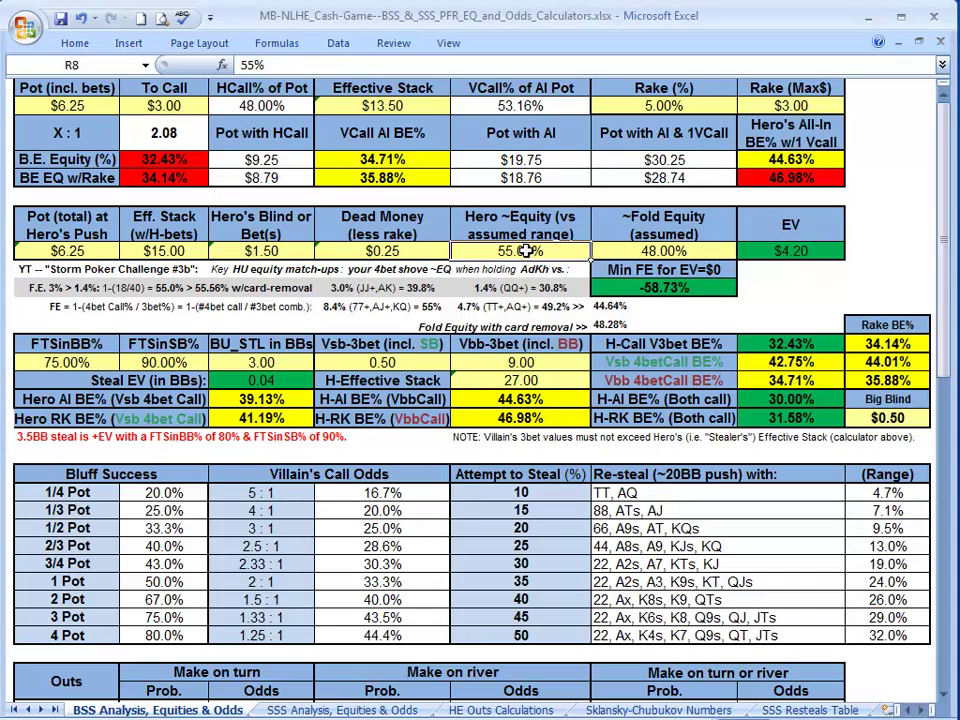
type("39.")
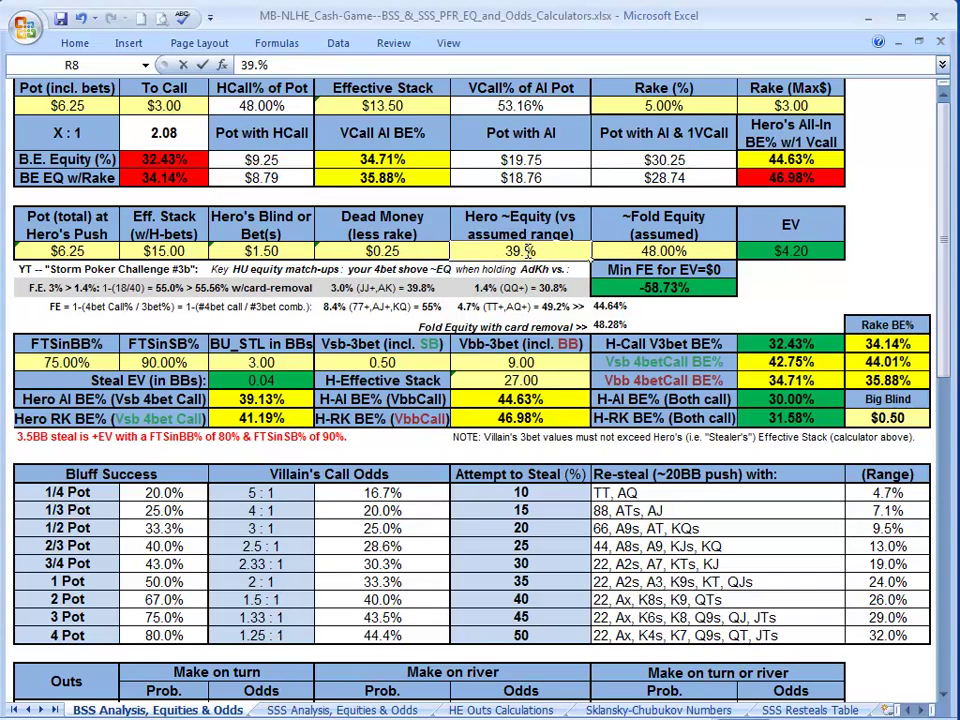
type("8")
key("Tab")
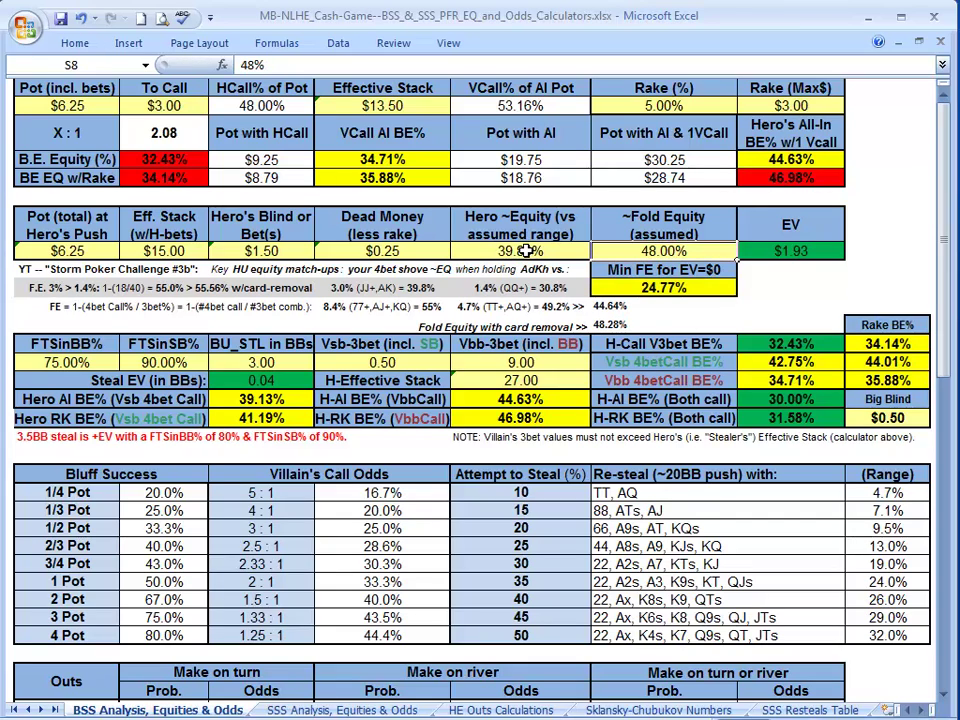
type("0")
- Set Hero's equity to 49.2% for the TT+, AQ+ range and check the AdKh match-up note for the 8.4% range
left_click(527, 251)
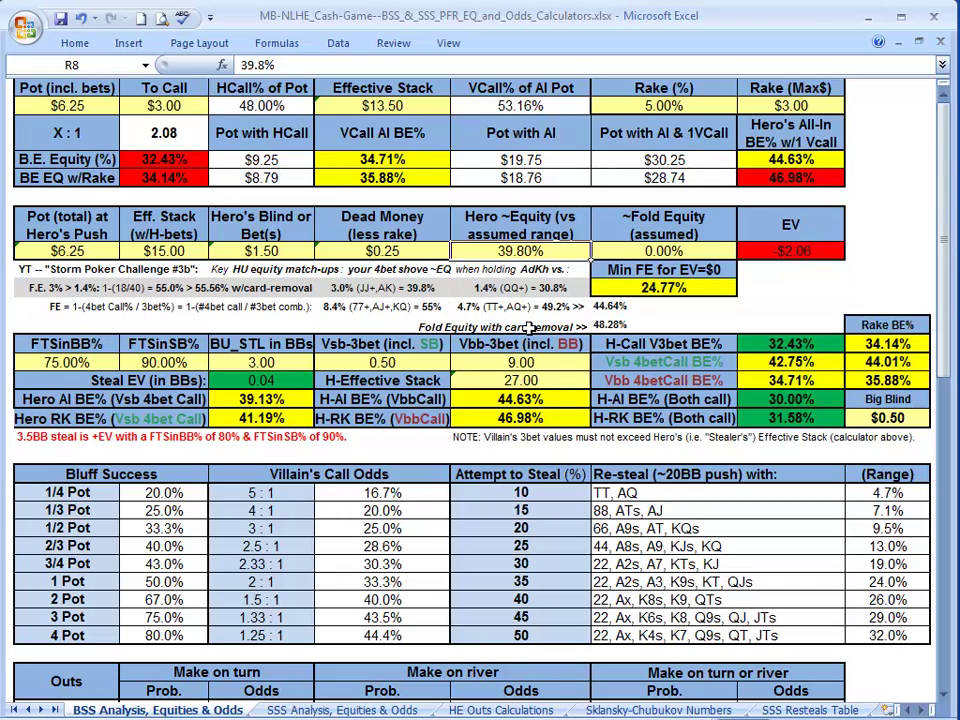
type("49.2%")
key("Return")
left_click(526, 252)
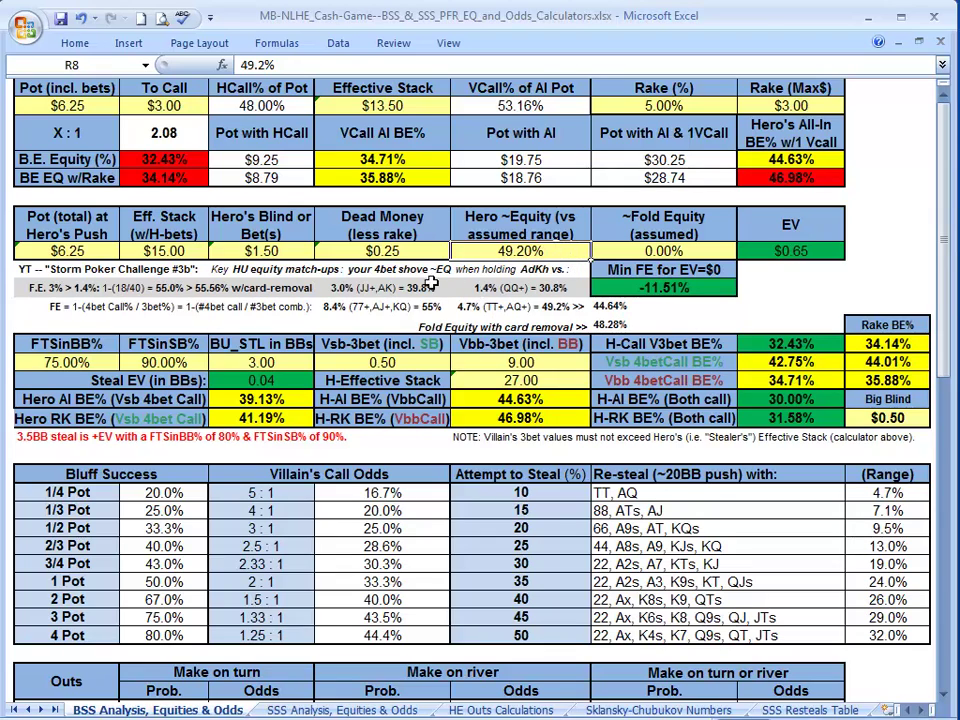
left_click(401, 306)
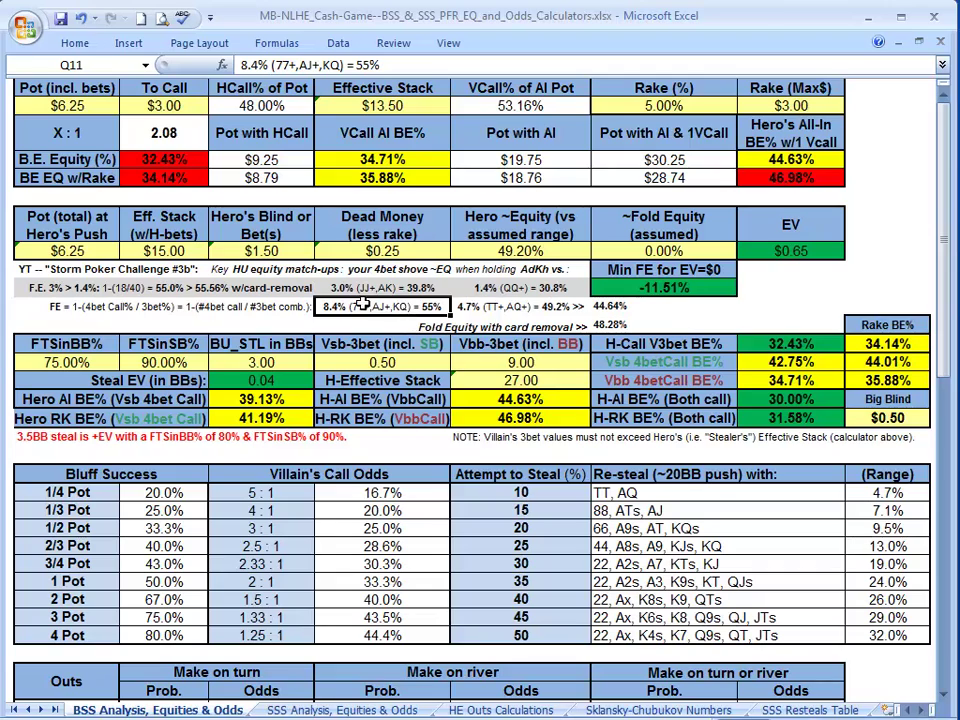
left_click(522, 251)
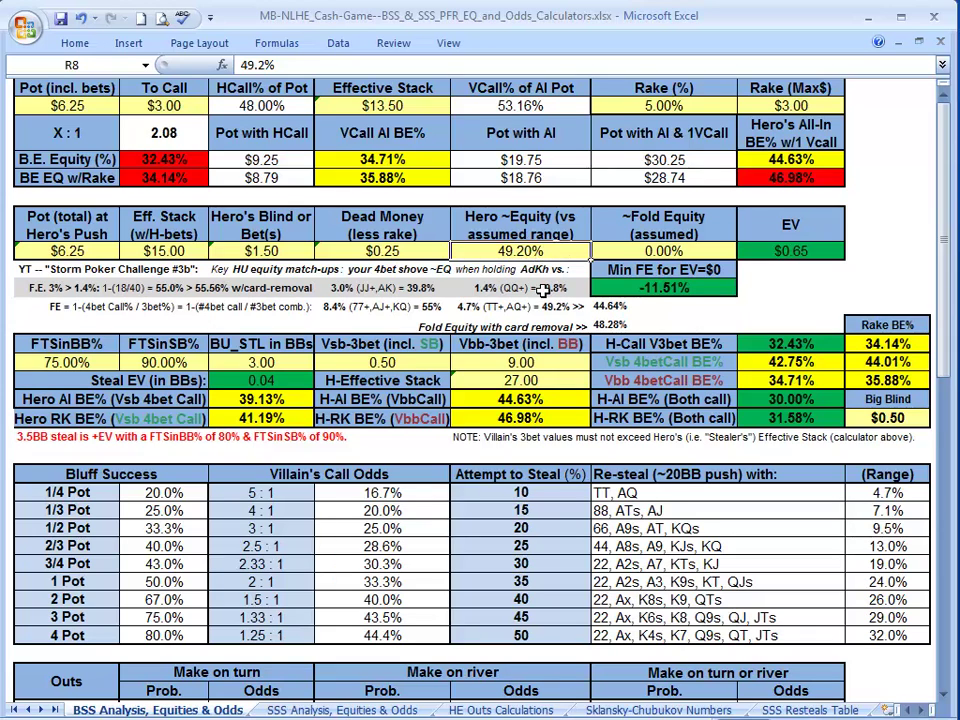
- Test the push EV with Hero's equity at 49% and then at 47%, keeping the hand equity table in view
scroll(592, 262, "left", 3)
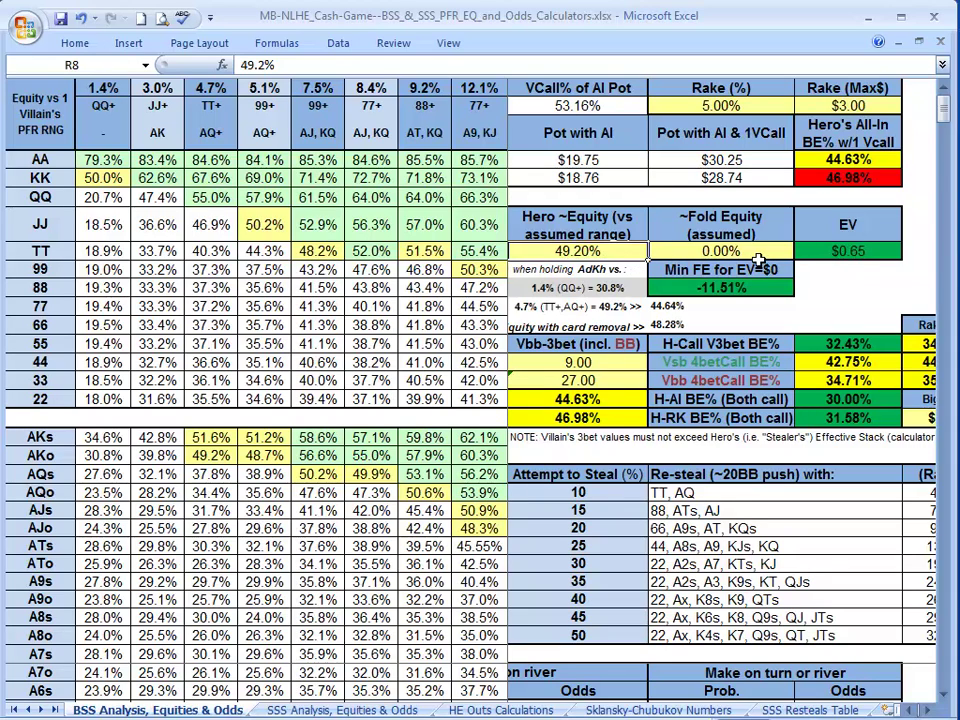
type("49")
key("Return")
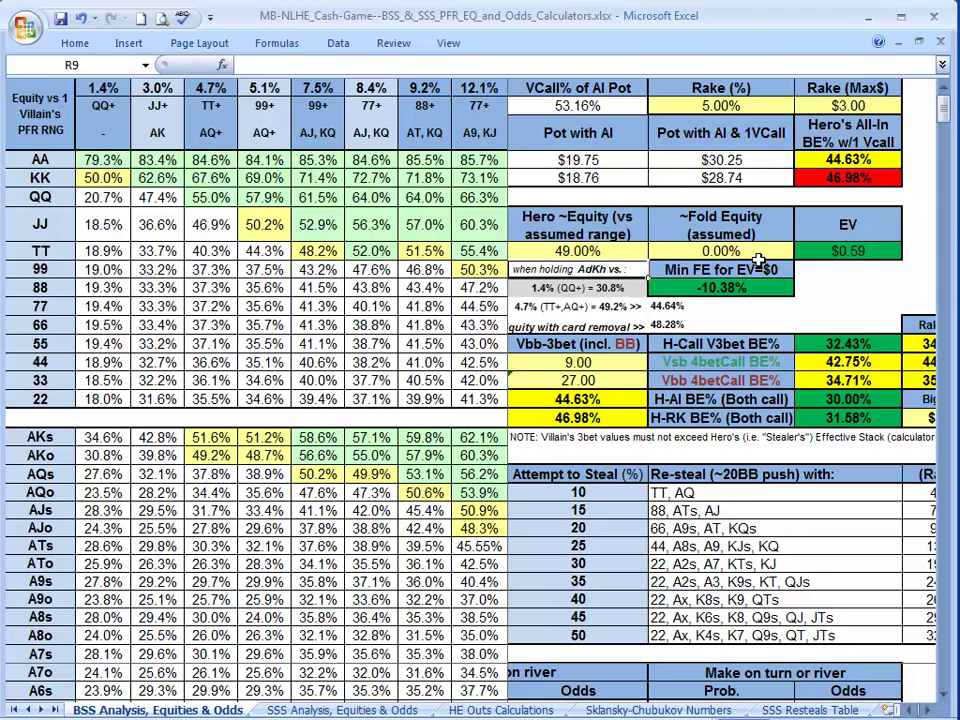
key("Up")
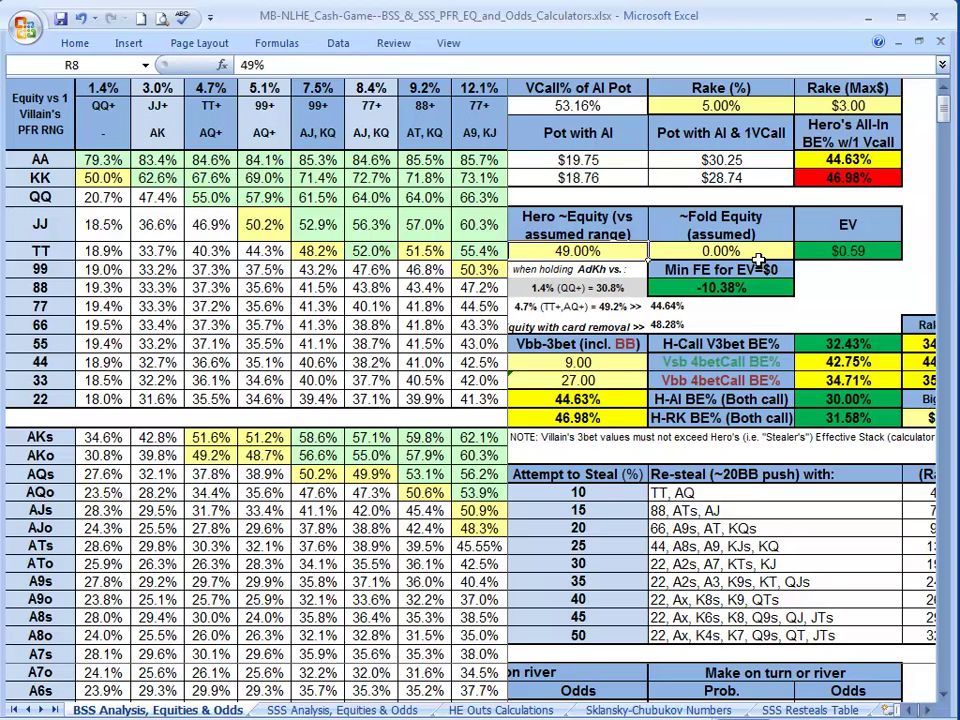
type("47")
key("Return")
key("Up")
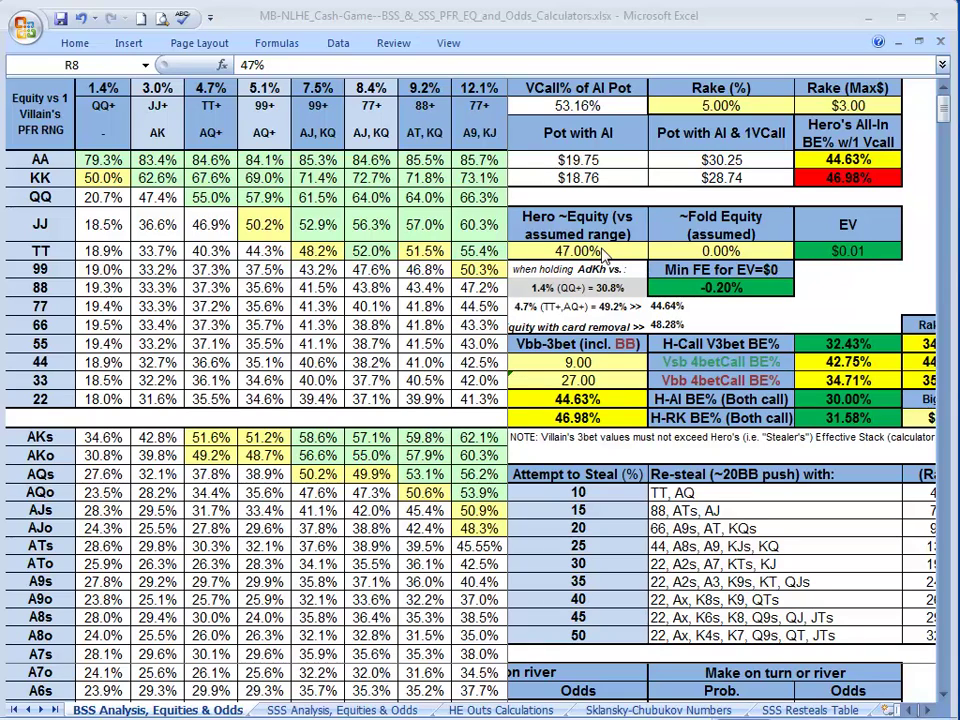
- Set the assumed fold equity to 50% in the push calculator
left_click(695, 252)
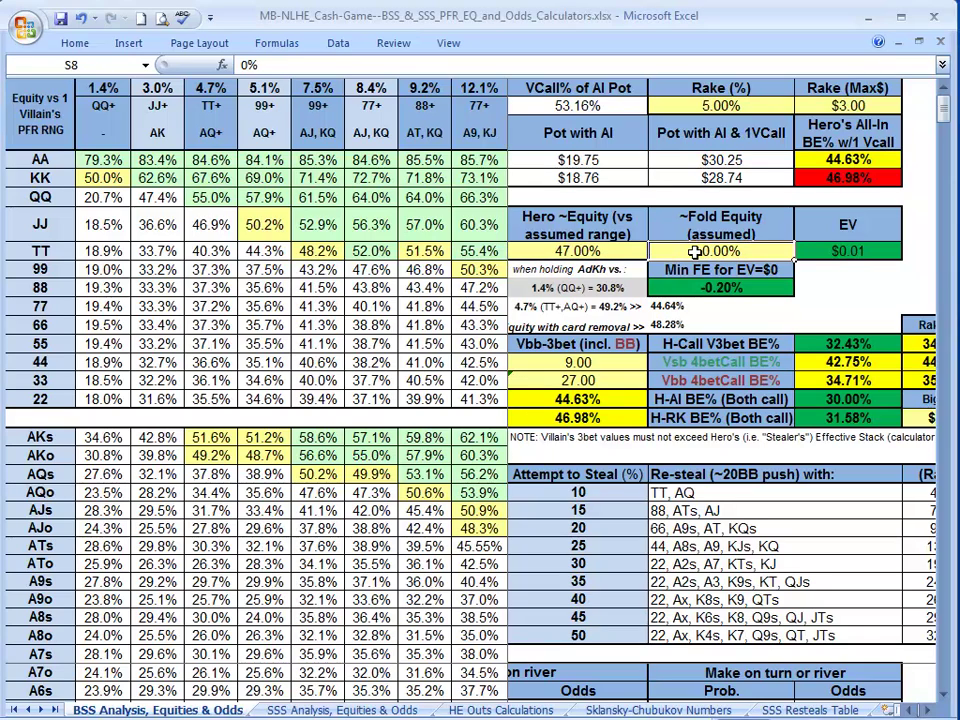
type("50")
key("Return")
left_click(697, 253)
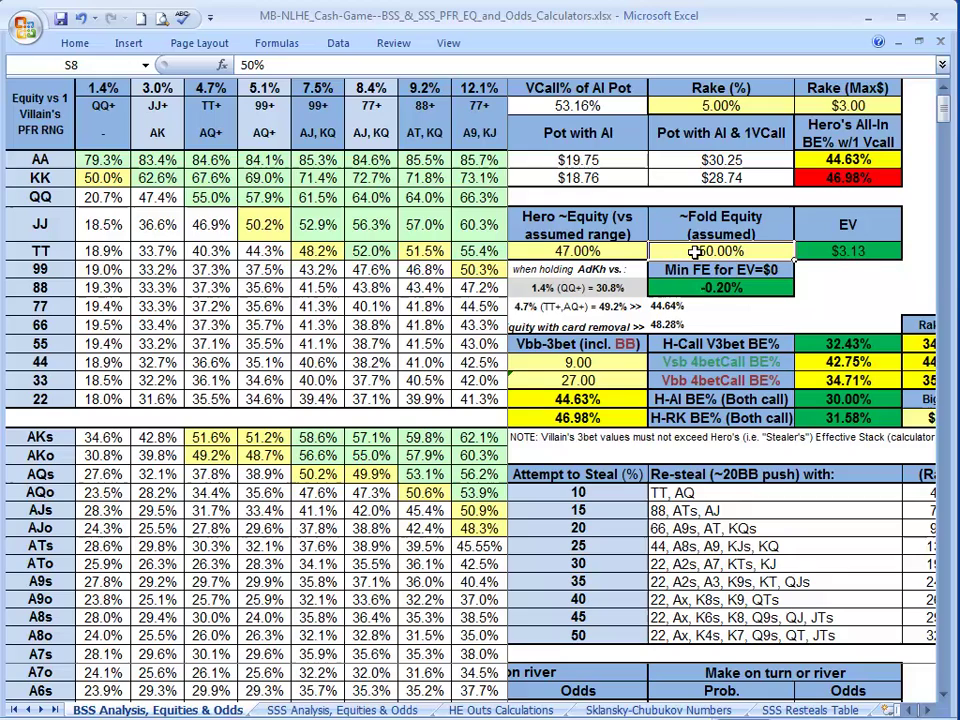
- Test the push EV with Hero's equity lowered to 37%, 35%, 30% and 25% in turn
left_click(585, 251)
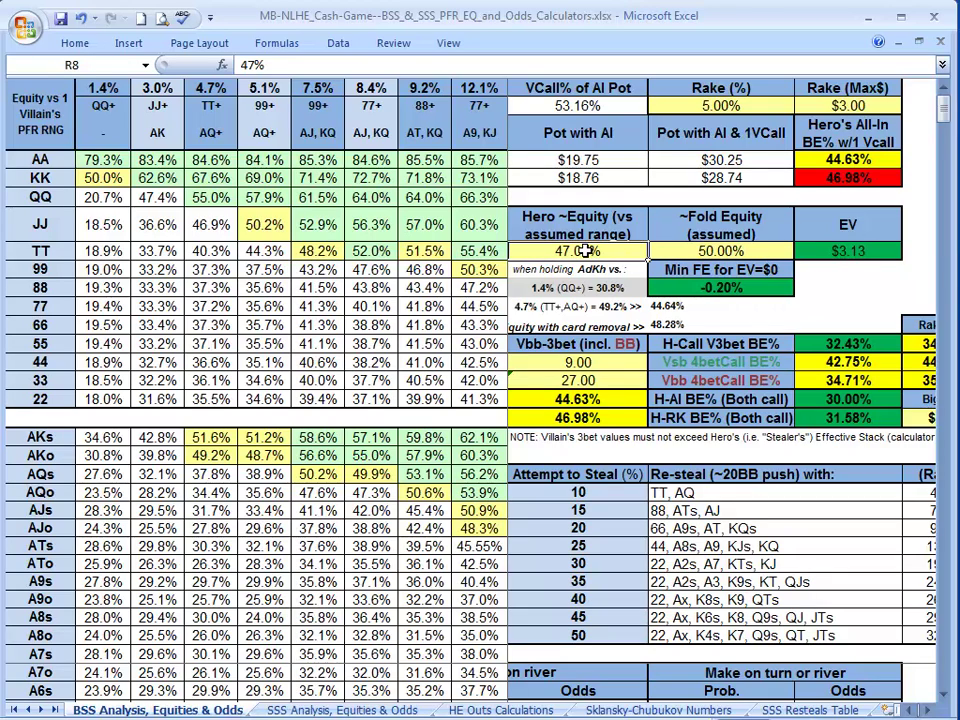
type("37")
key("Return")
left_click(585, 251)
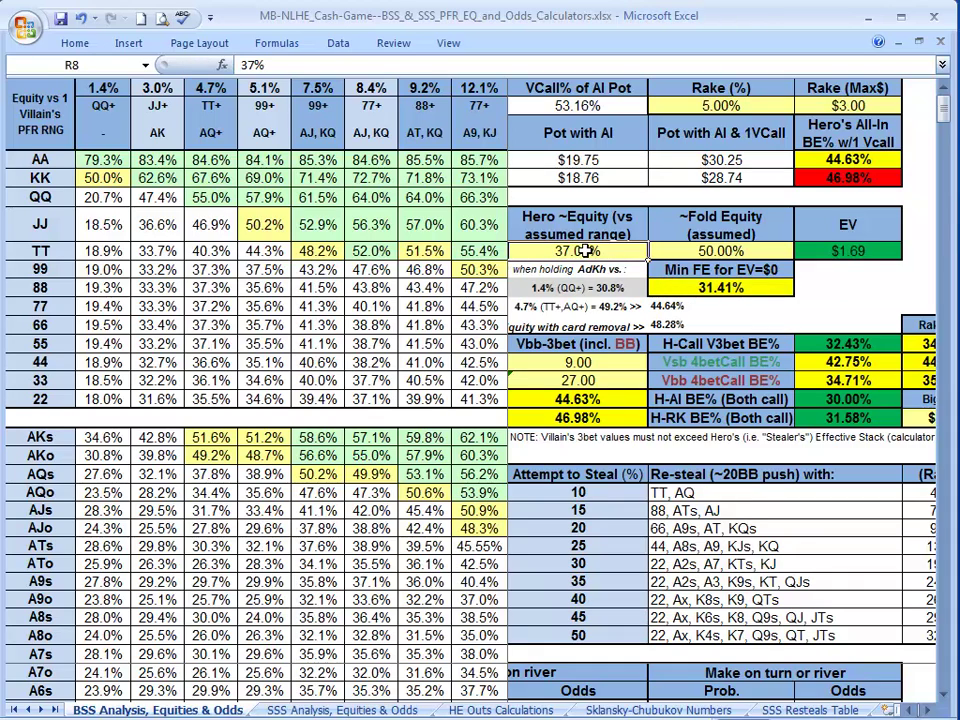
type("35")
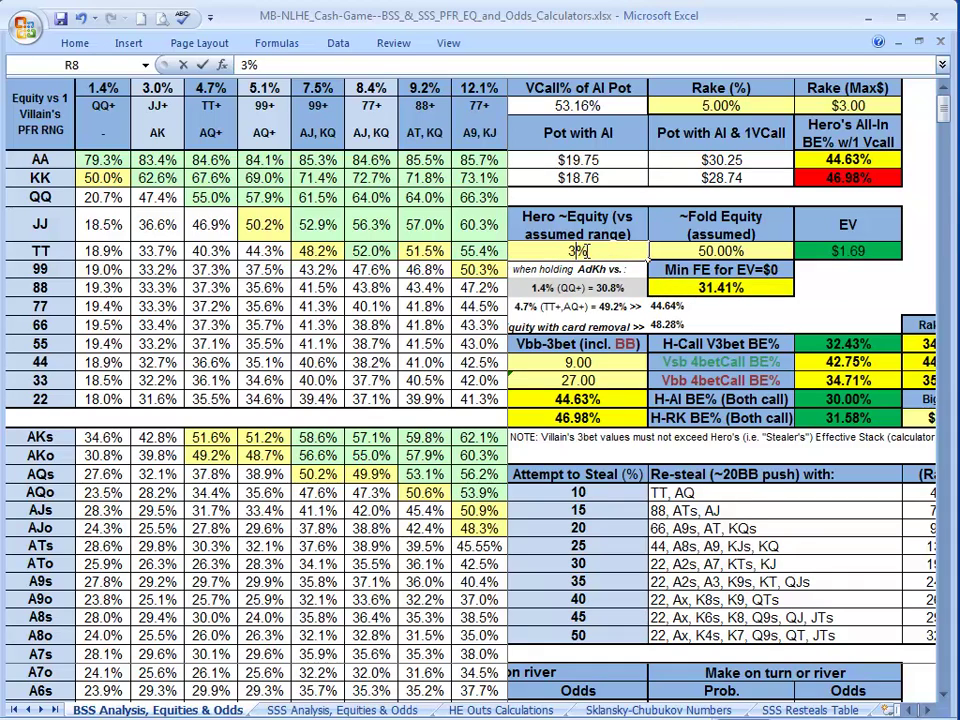
key("Return")
left_click(585, 251)
type("30")
key("Return")
left_click(585, 251)
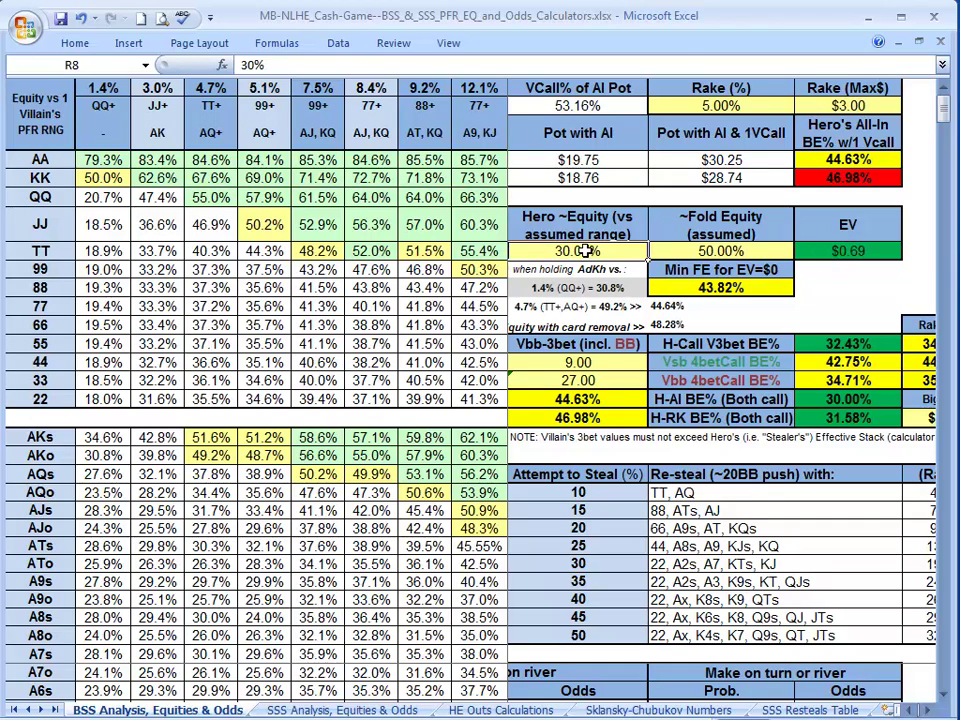
type("25")
key("Return")
- Set Hero's equity to 35% and the assumed fold equity to 33%
left_click(588, 251)
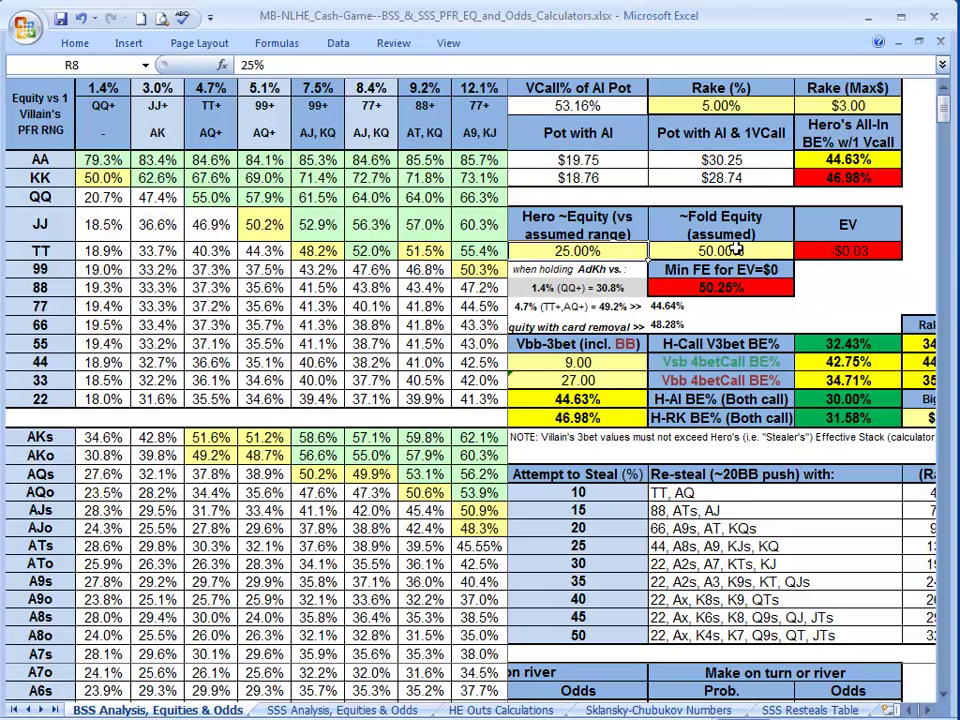
type("35")
key("Return")
left_click(711, 252)
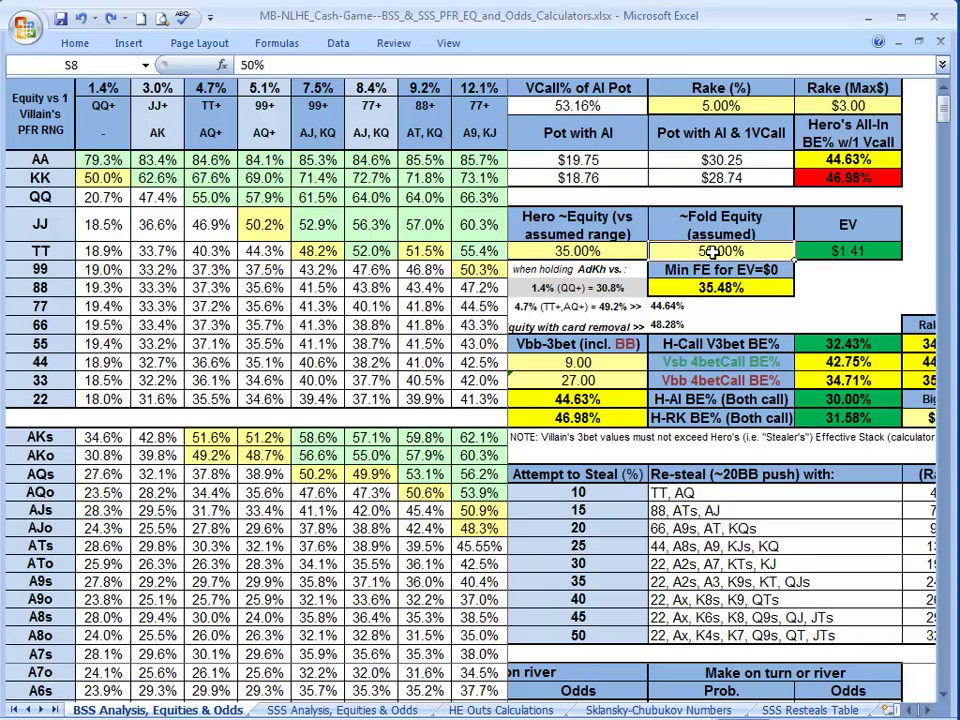
type("33")
key("Return")
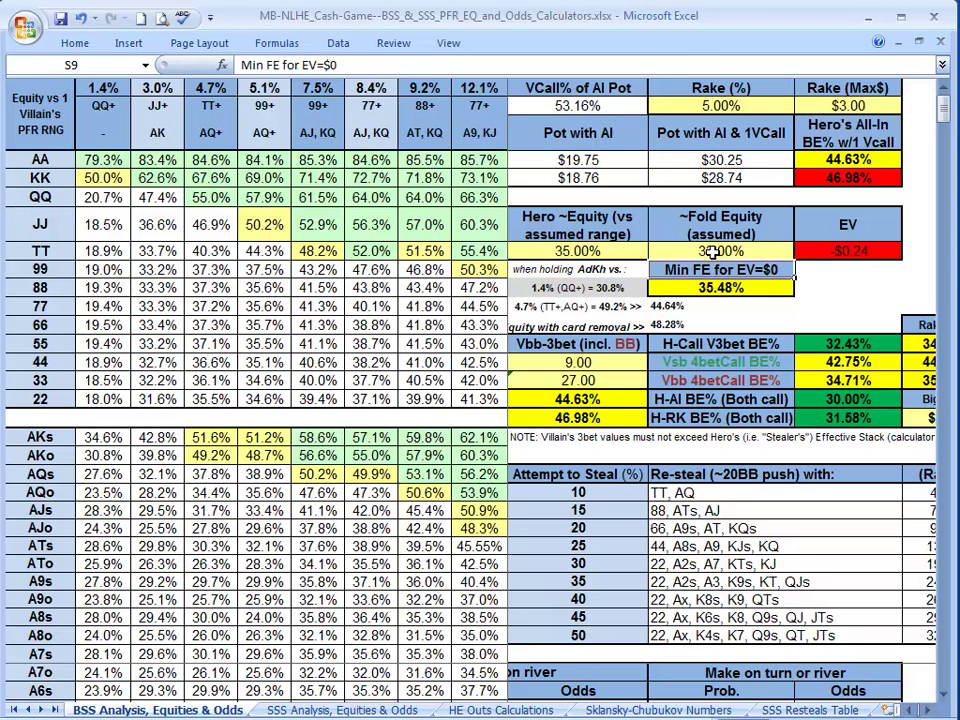
- Refine the assumed fold equity to 33.3%
left_click(711, 252)
type("37.8")
key("Return")
key("Up")
- Raise Hero's equity to 36% and then to 37% to compare the push EV
key("Left")
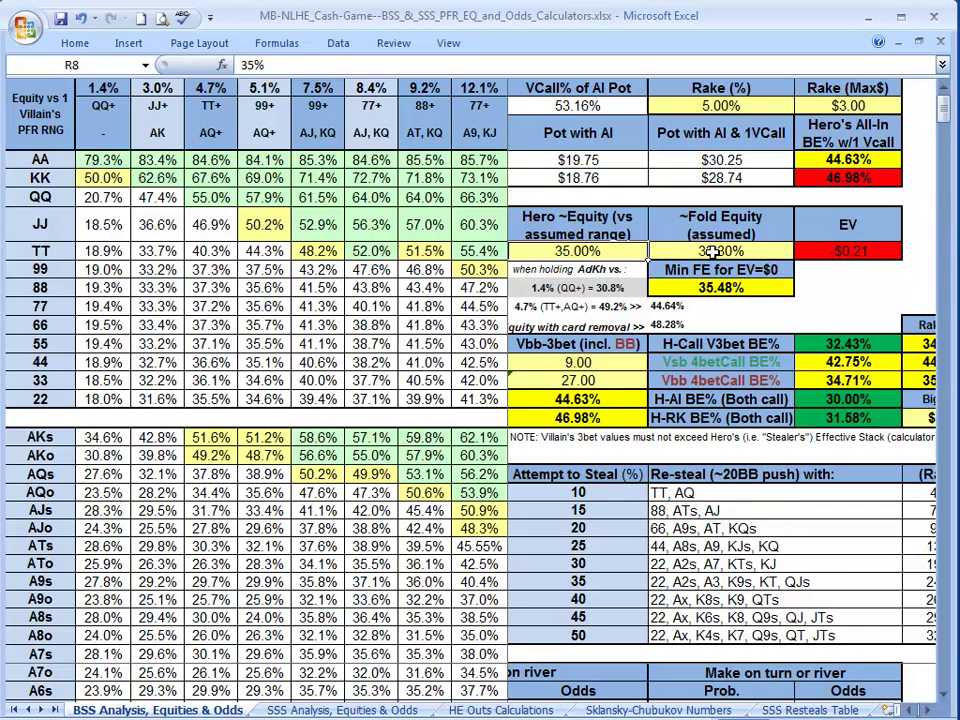
type("36")
key("Return")
key("Up")
type("37")
key("Return")
key("Up")
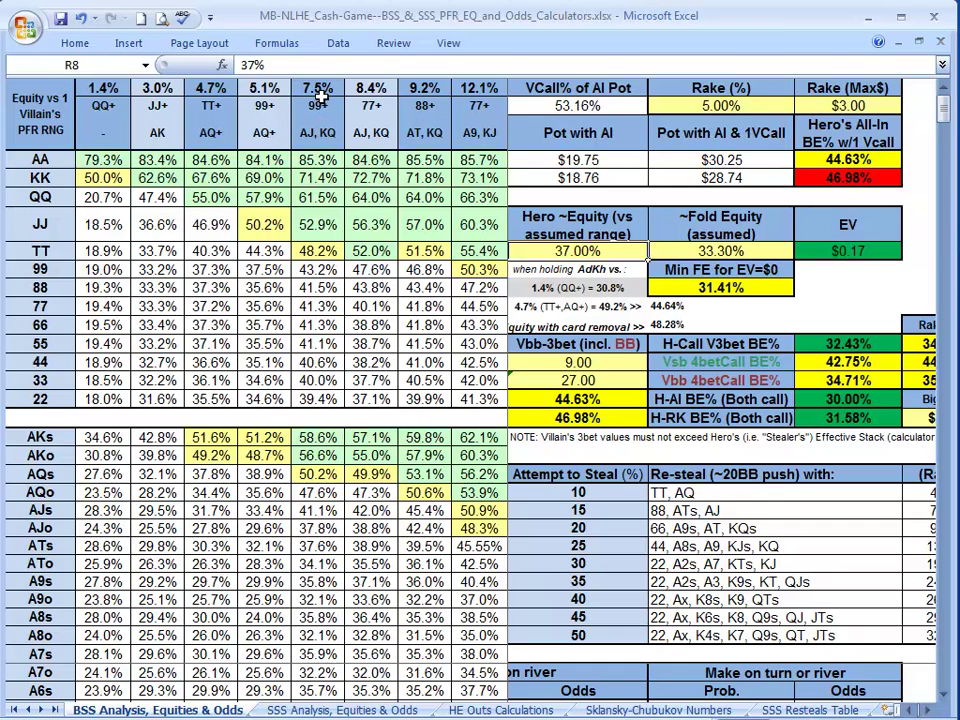
- Examine the equity table's columns for villain's 7.5%, 5.1% and 8.4% ranges, covering the pairs and the ace-high hands
left_click_drag(325, 92, 325, 195)
left_click_drag(262, 90, 266, 271)
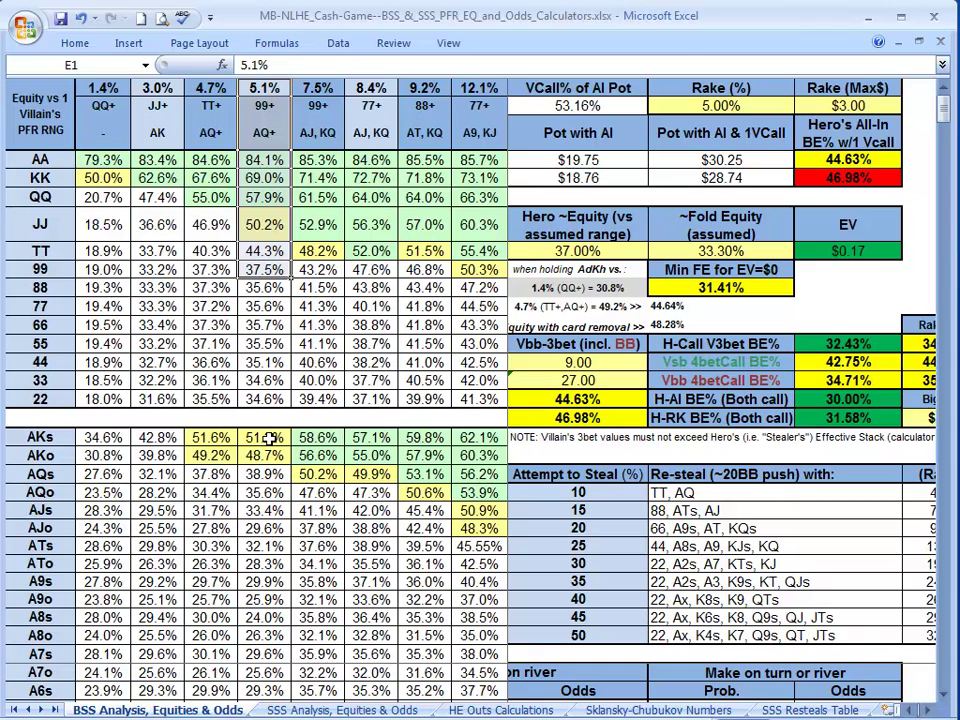
left_click_drag(263, 438, 268, 492)
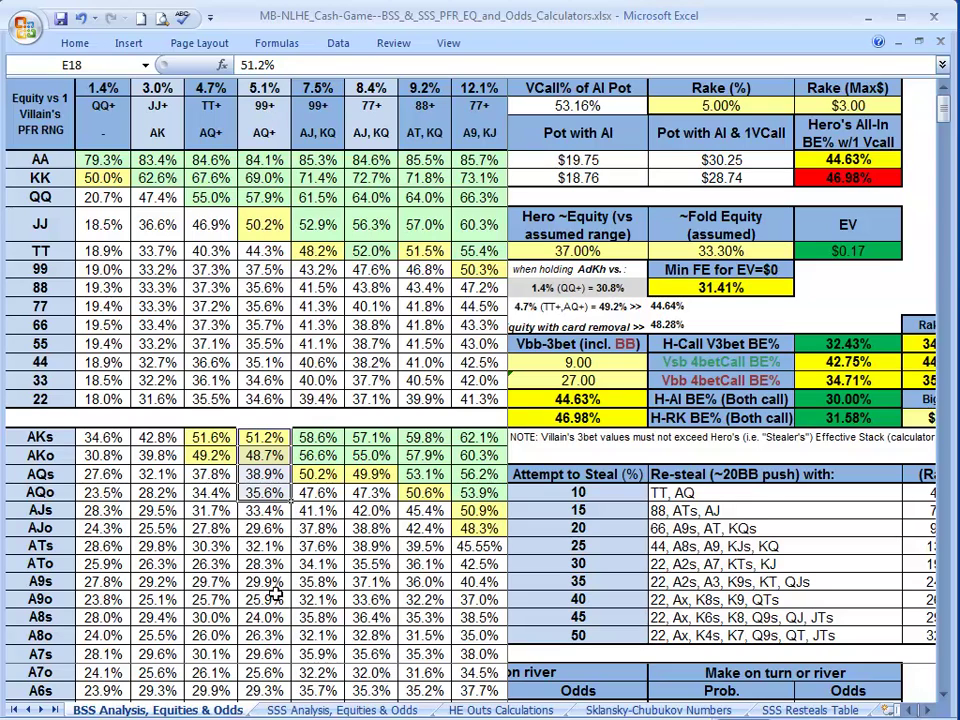
scroll(273, 600, "down", 5)
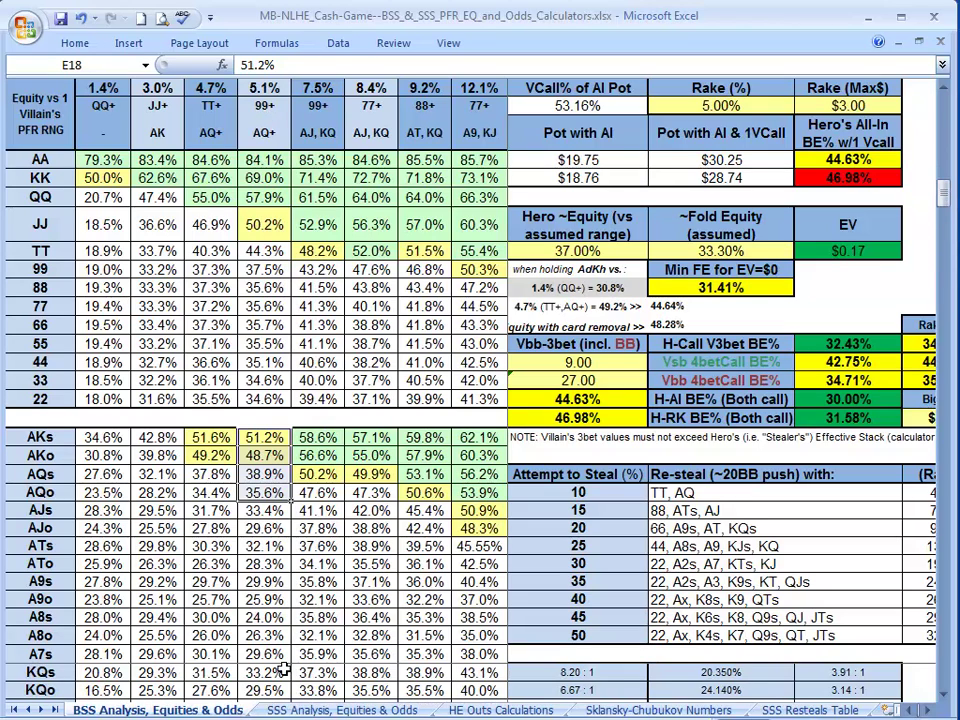
scroll(215, 445, "up", 5)
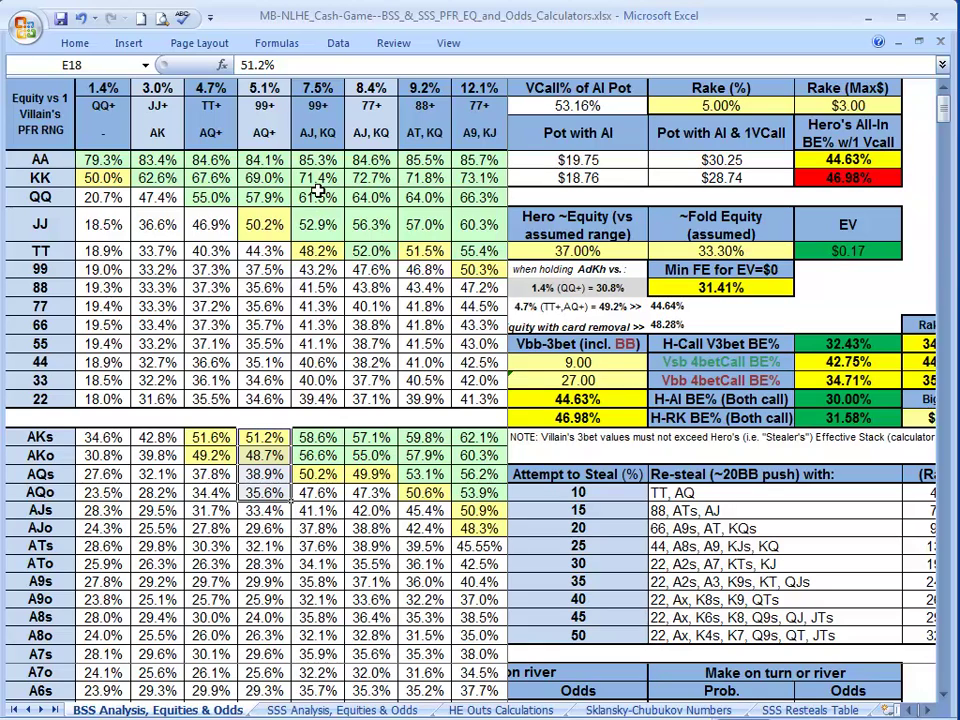
left_click(371, 89)
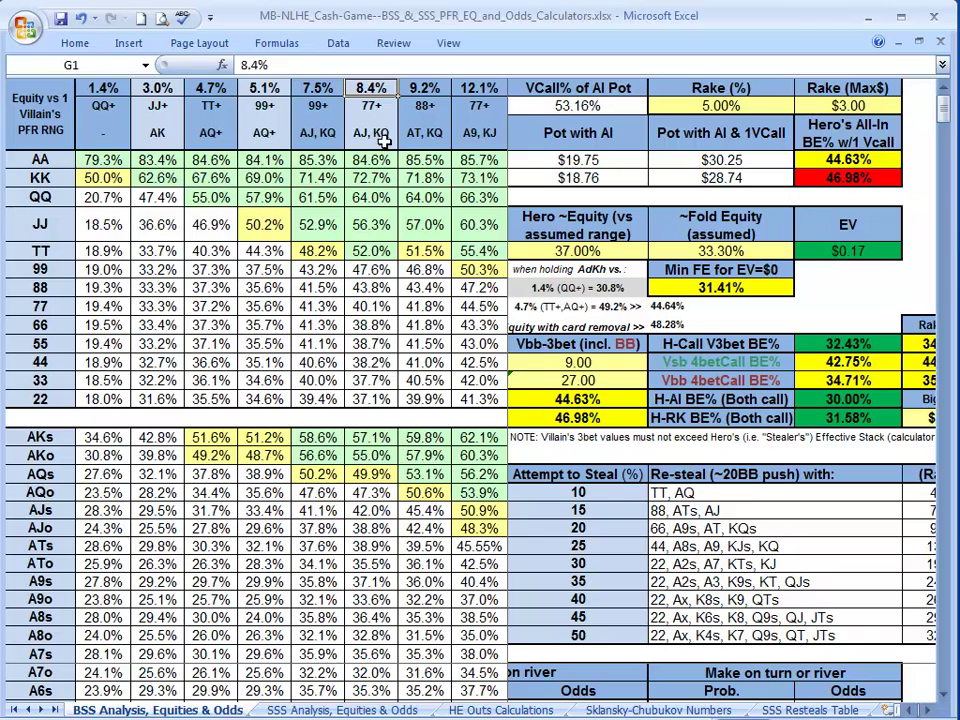
left_click_drag(371, 162, 377, 395)
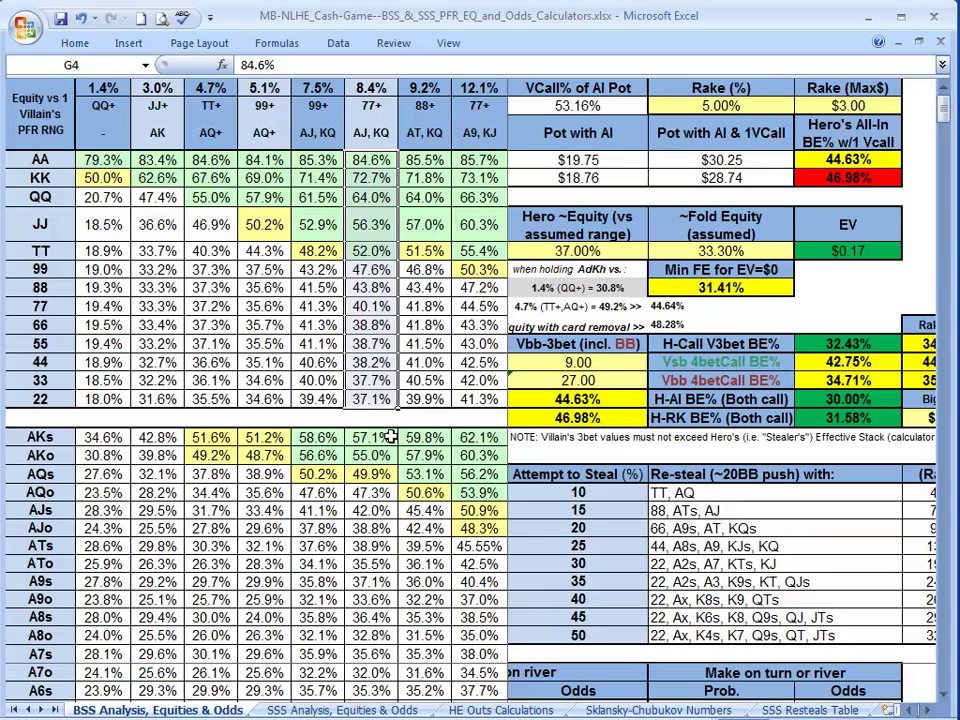
left_click_drag(372, 441, 376, 580)
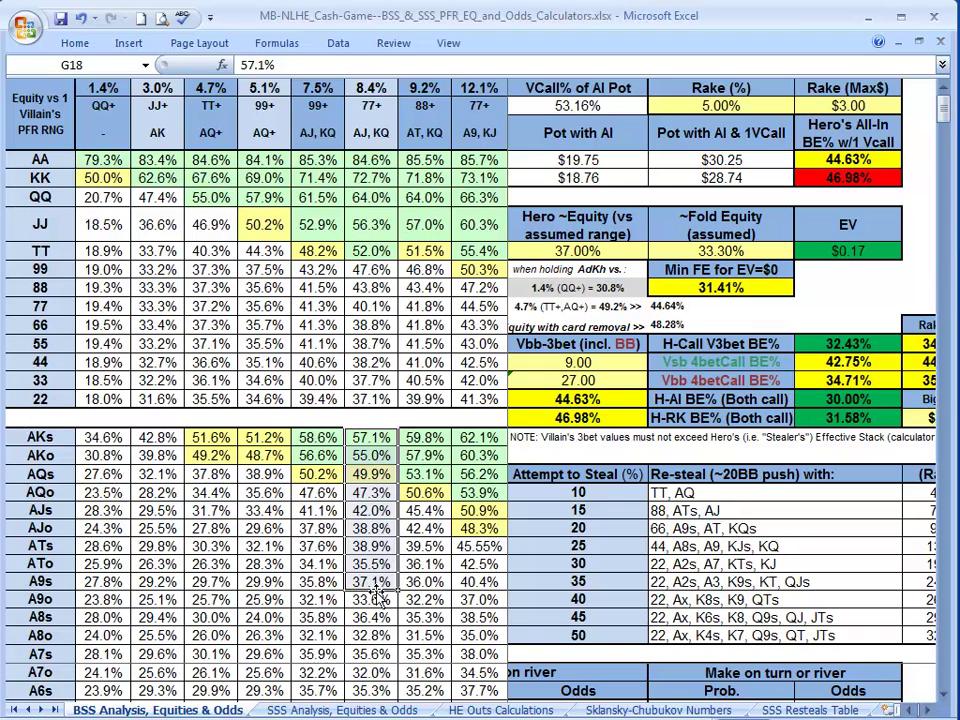
- Check the equity table's king-high and queen-high rows, such as KQ and QJ, against villain's ranges
scroll(378, 597, "down", 6)
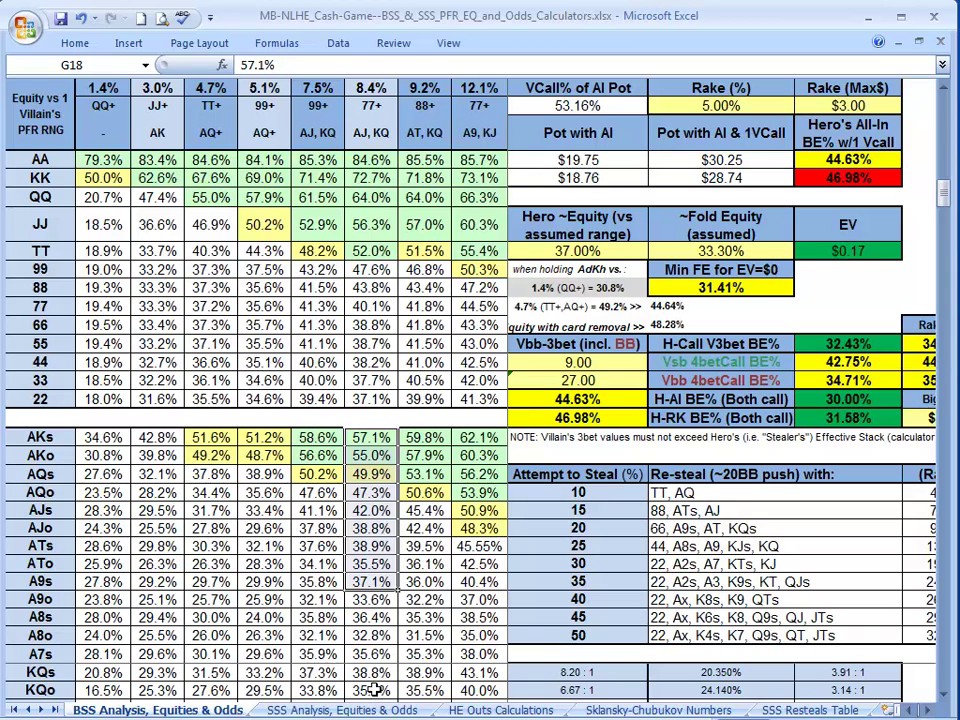
scroll(375, 689, "down", 2)
scroll(375, 689, "down", 1)
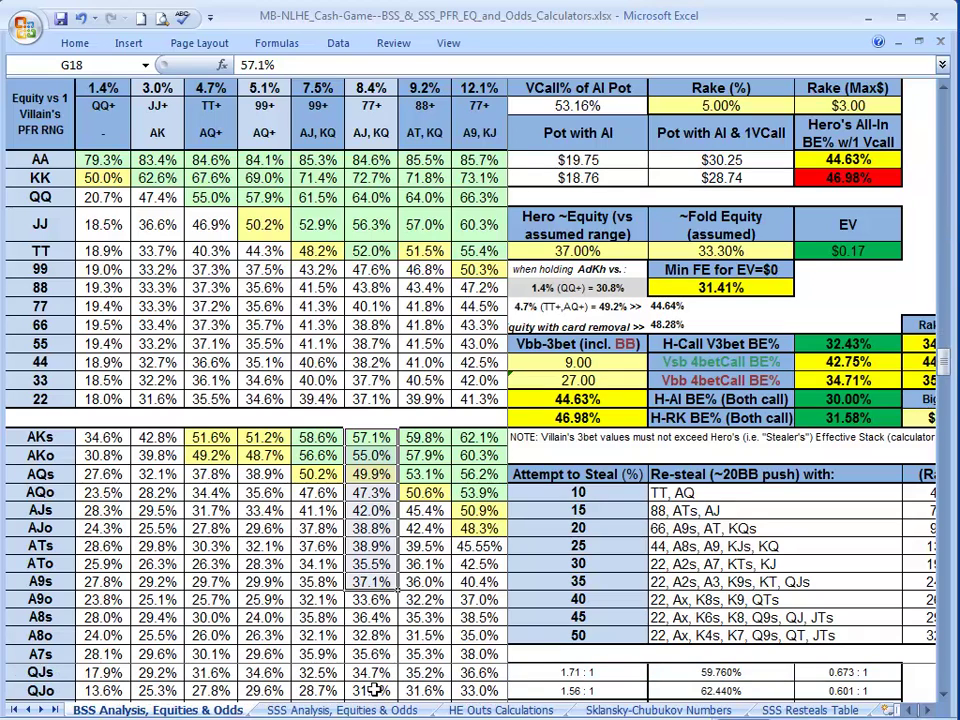
scroll(383, 680, "up", 3)
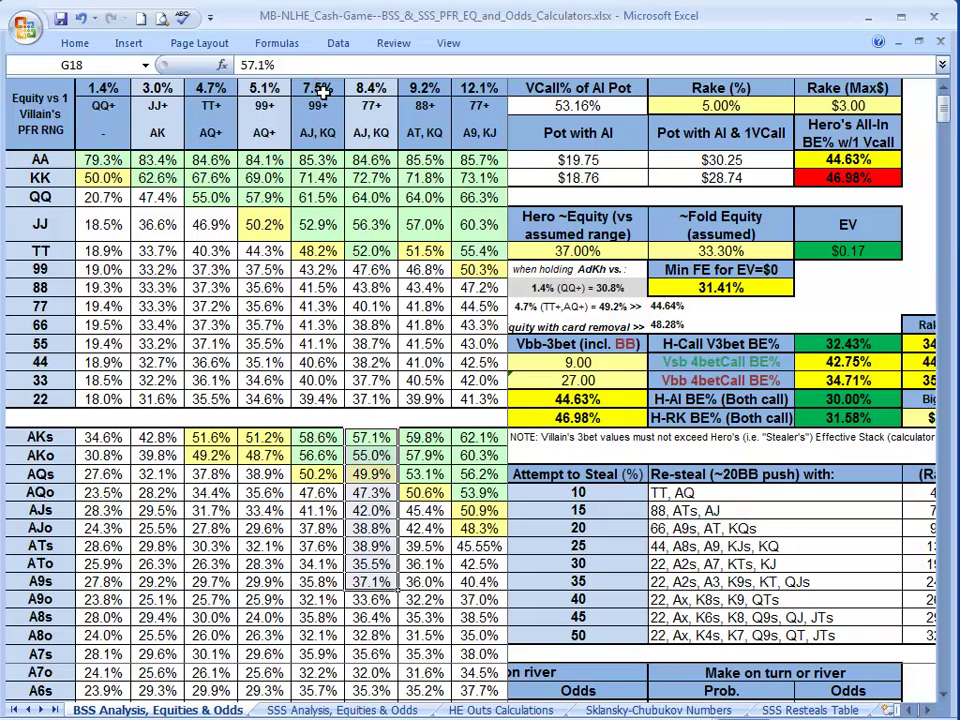
- Compare the equity table's columns for villain's 5.1%, 7.5% and 8.4% ranges across the pairs and the ace-high hands down to A9s
left_click_drag(320, 90, 377, 340)
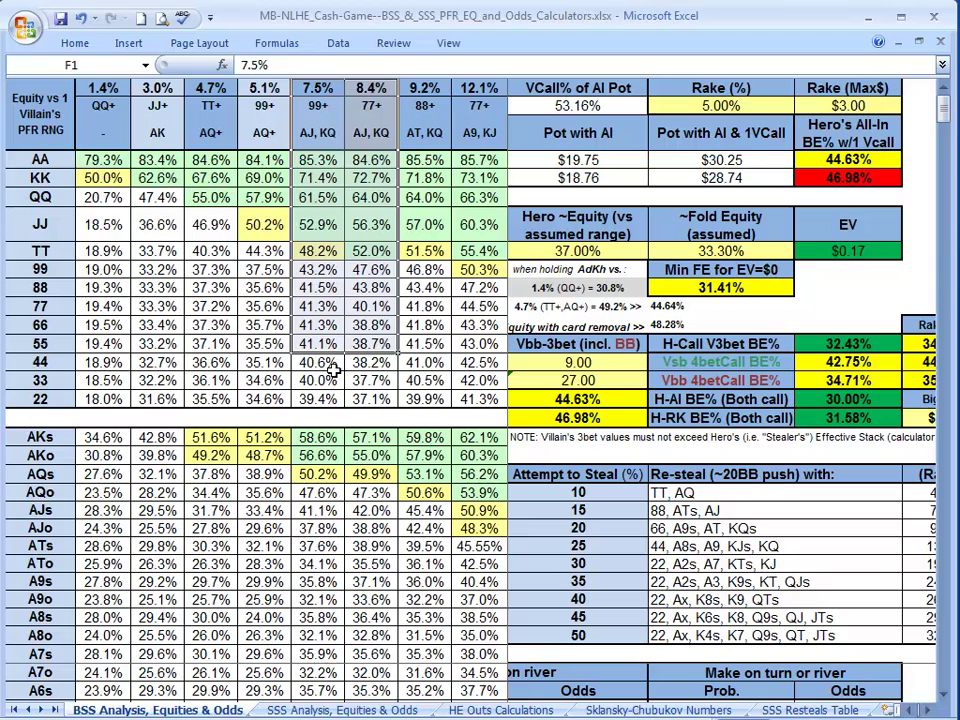
left_click_drag(380, 399, 317, 154)
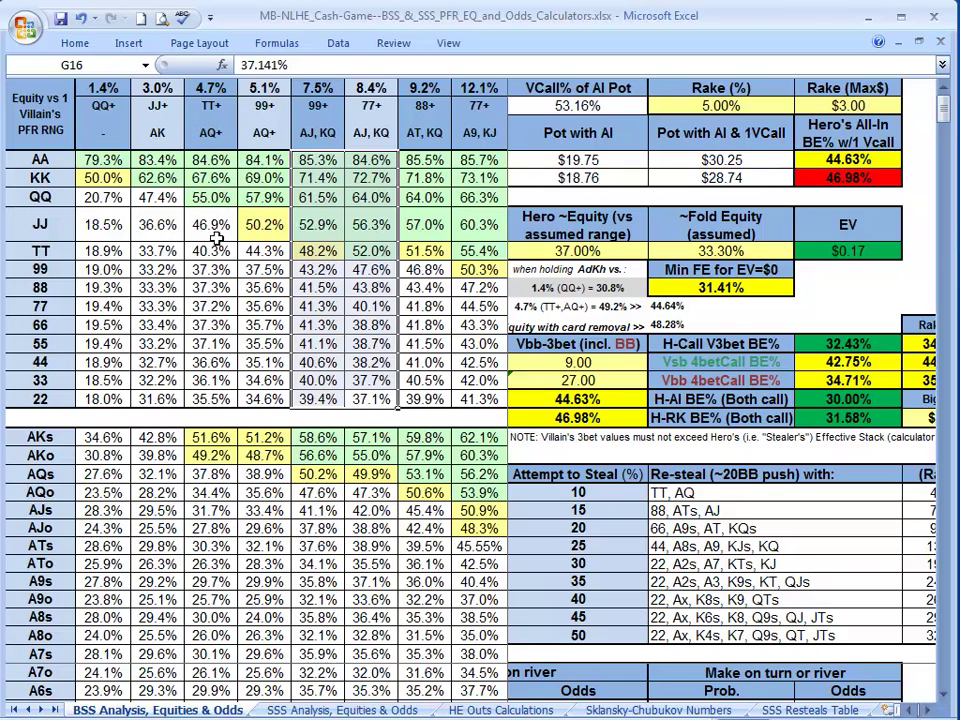
left_click(328, 438)
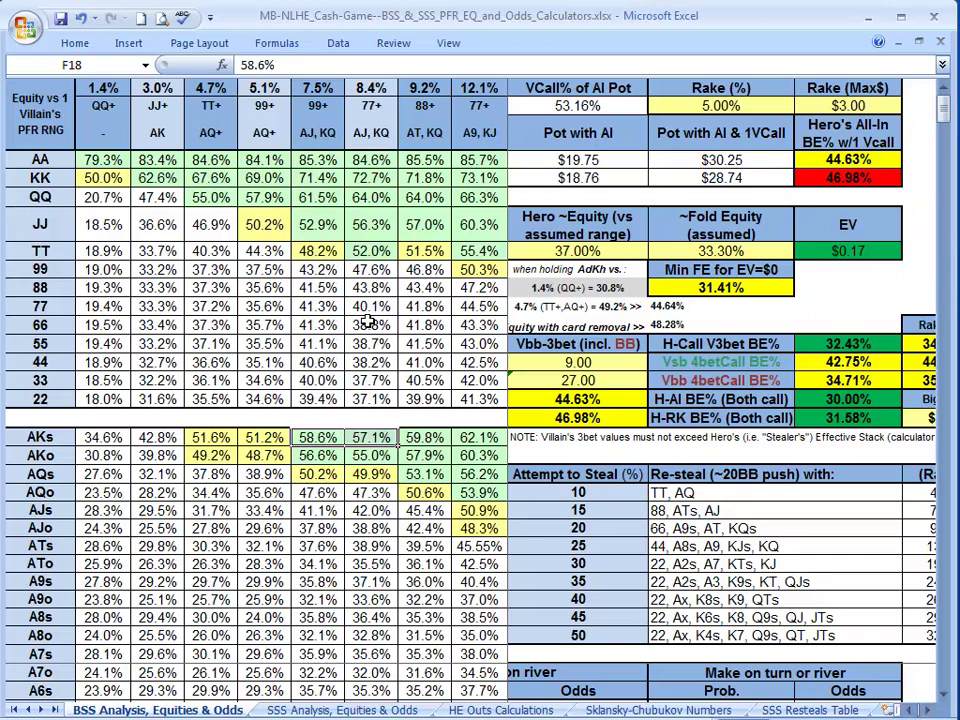
left_click_drag(320, 88, 371, 88)
left_click_drag(272, 86, 352, 520)
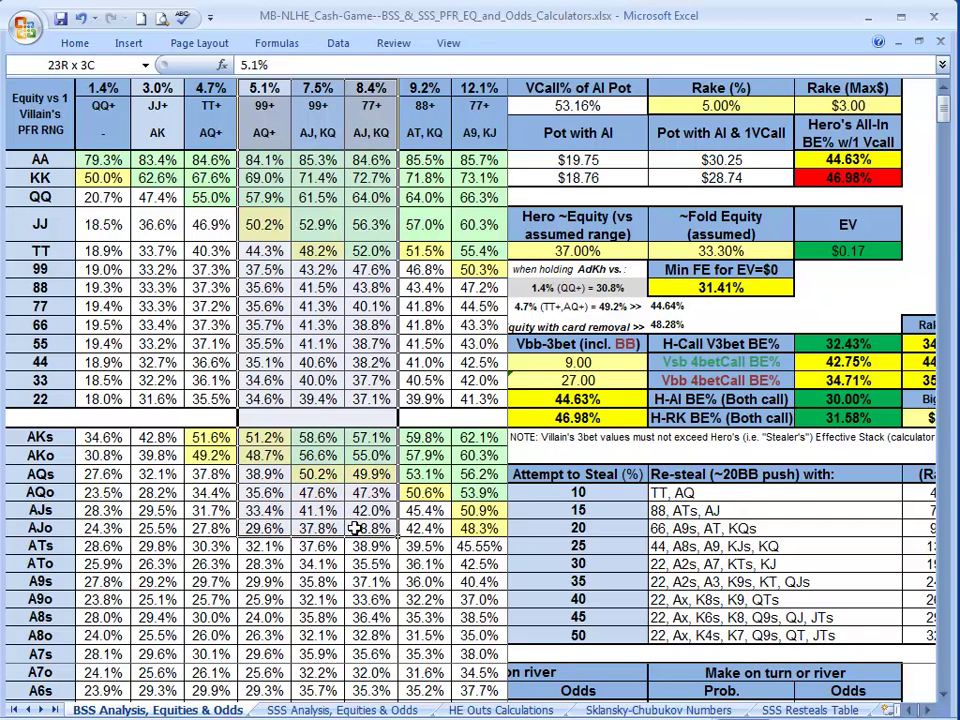
left_click_drag(355, 528, 355, 588)
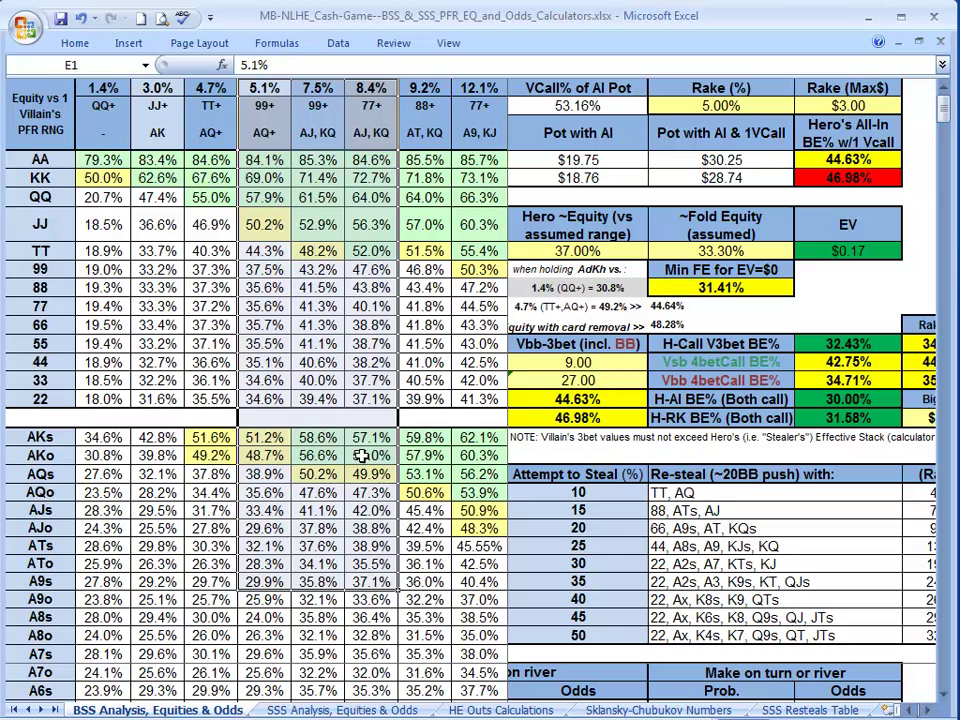
left_click(355, 509)
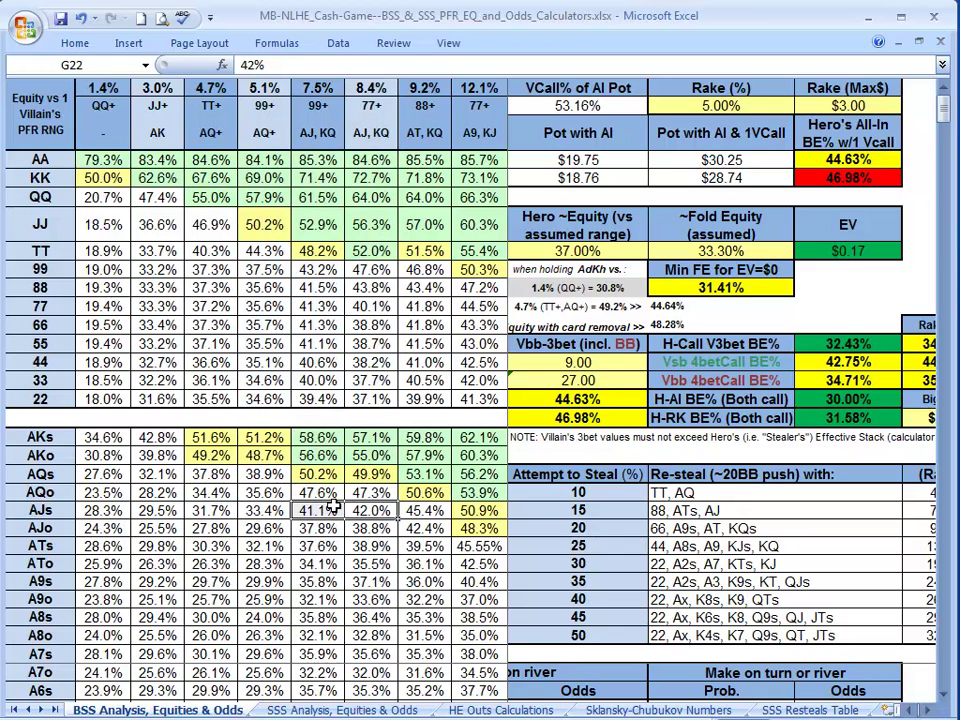
left_click(361, 527)
left_click_drag(361, 527, 338, 412)
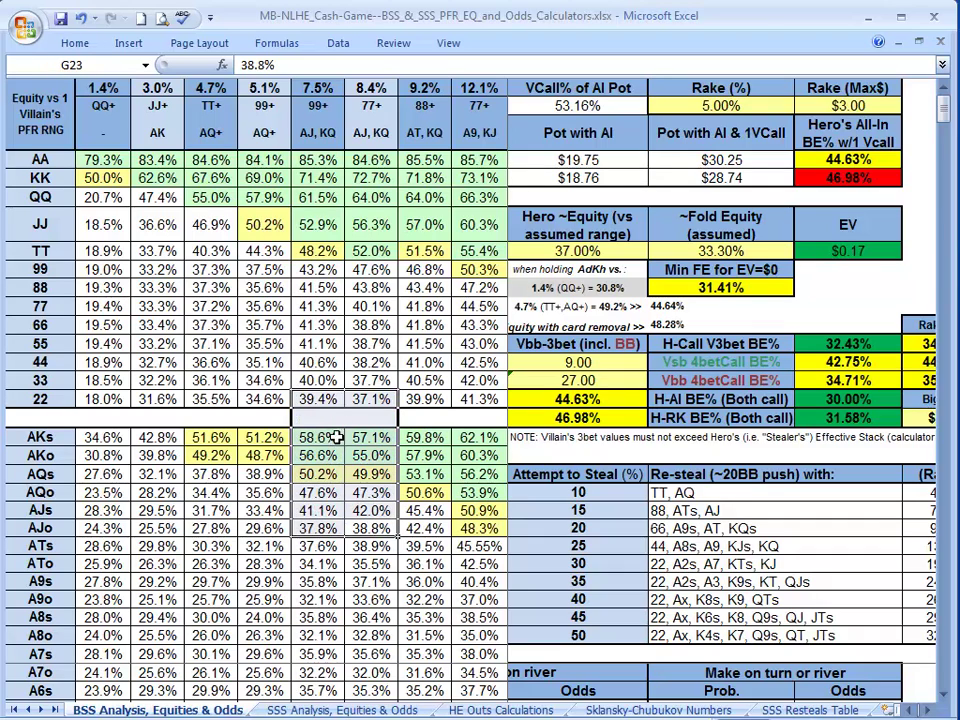
left_click_drag(375, 549, 335, 95)
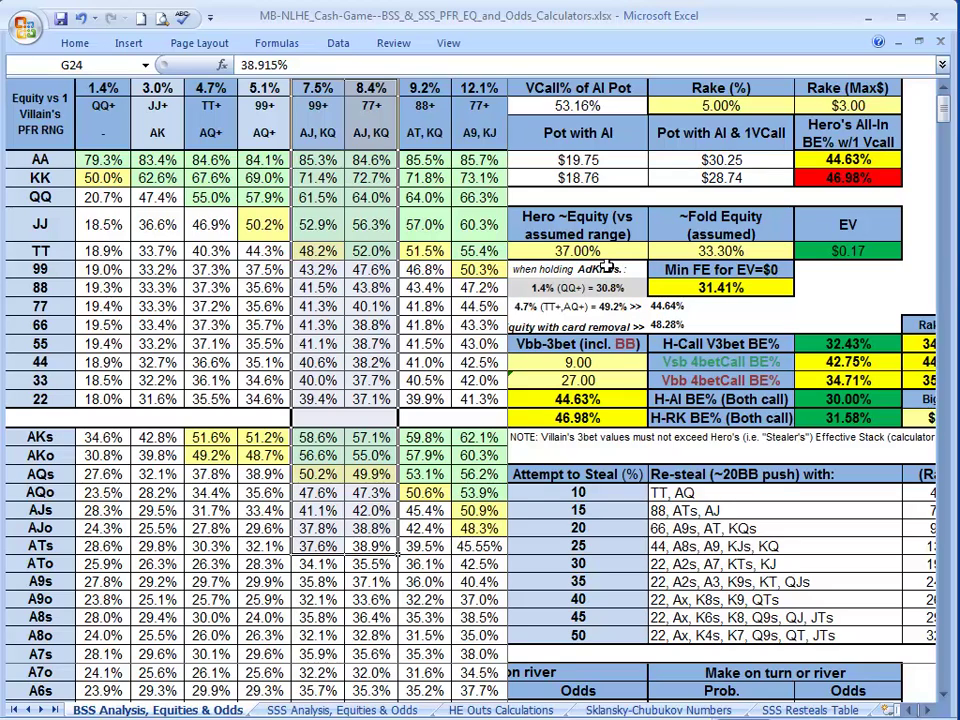
- Set Hero's equity against the assumed range to 40%
left_click(580, 251)
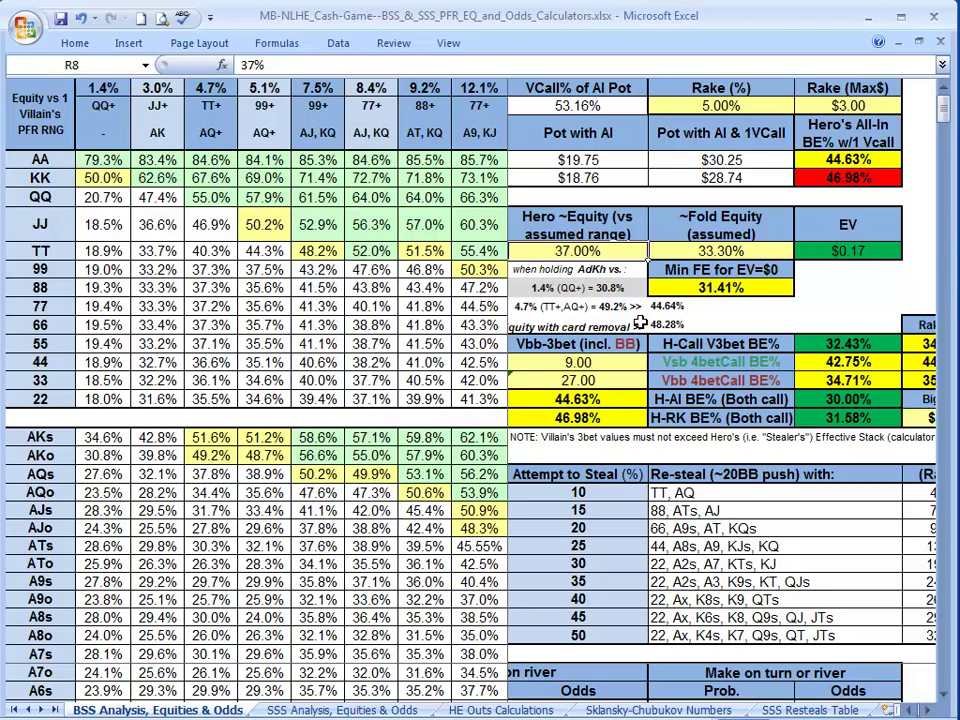
type("40")
key("Return")
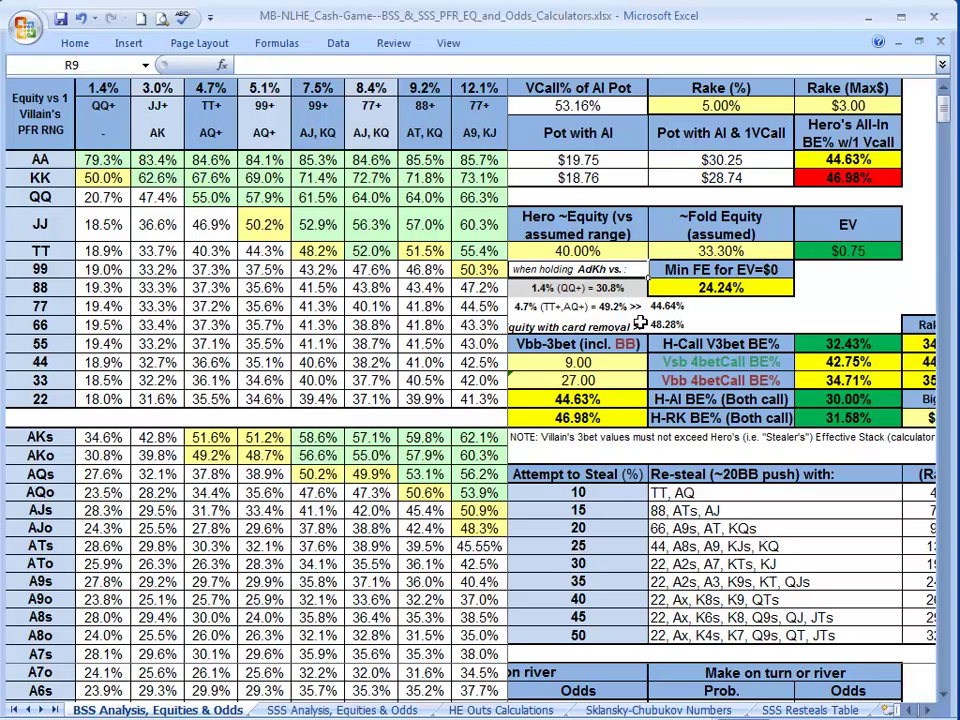
key("Up")
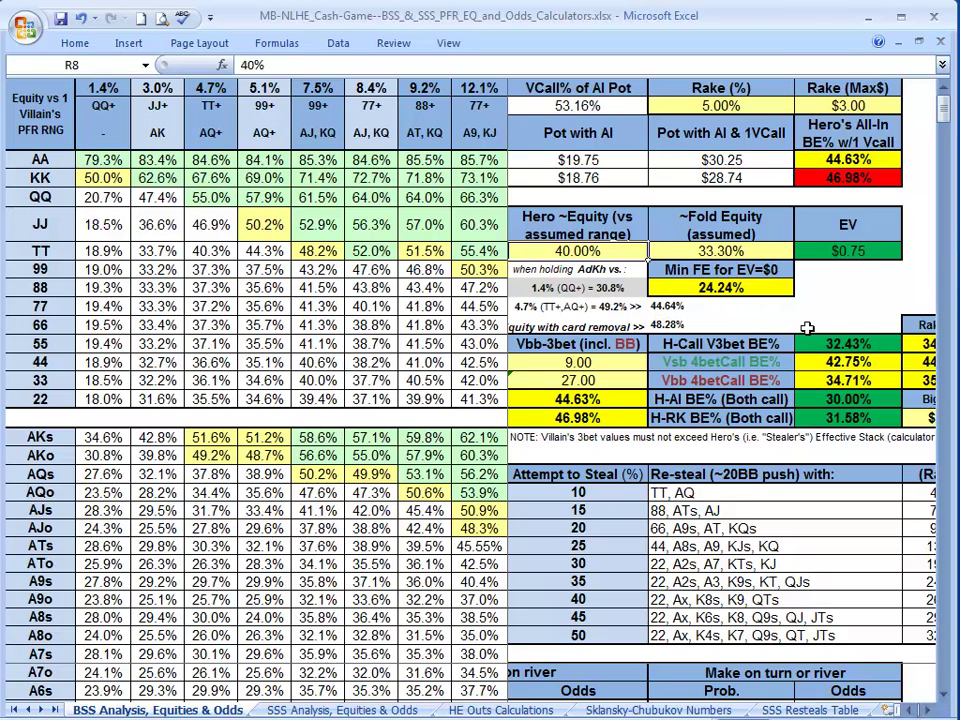
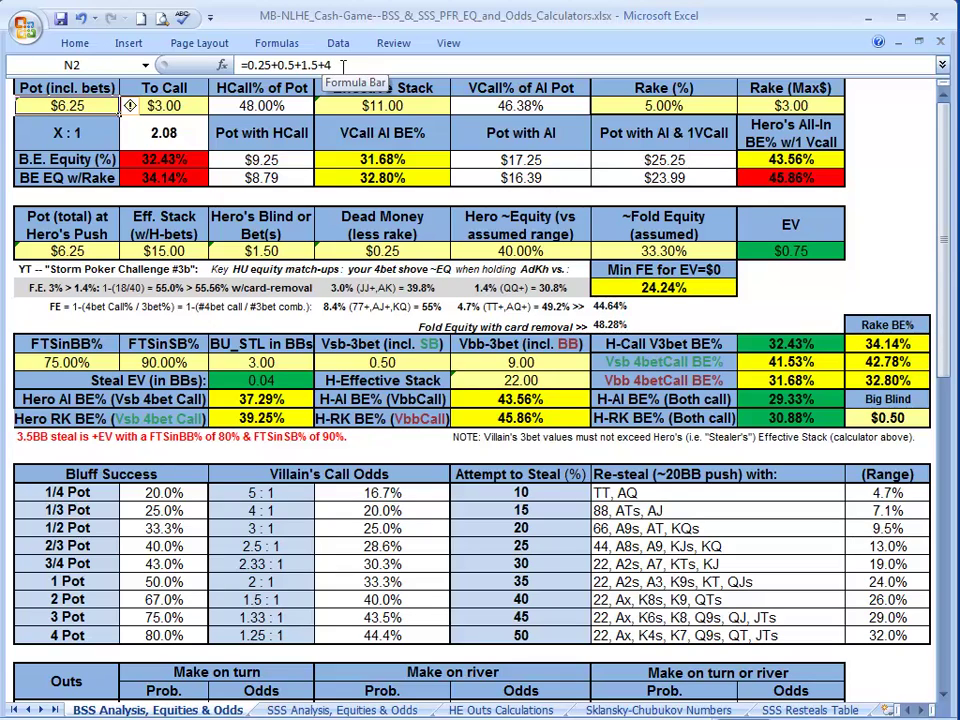
- Add 13.5 to the pot formula, making it =0.25+0.5+1.5+4+13.5, and set the amount to call to $11
left_click(342, 64)
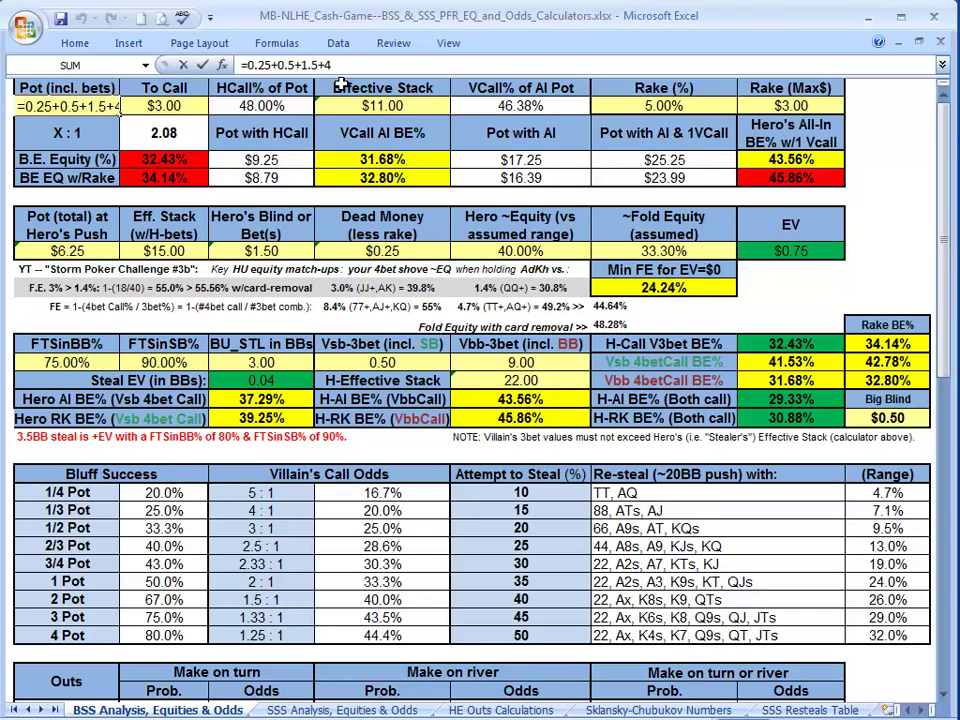
type("+")
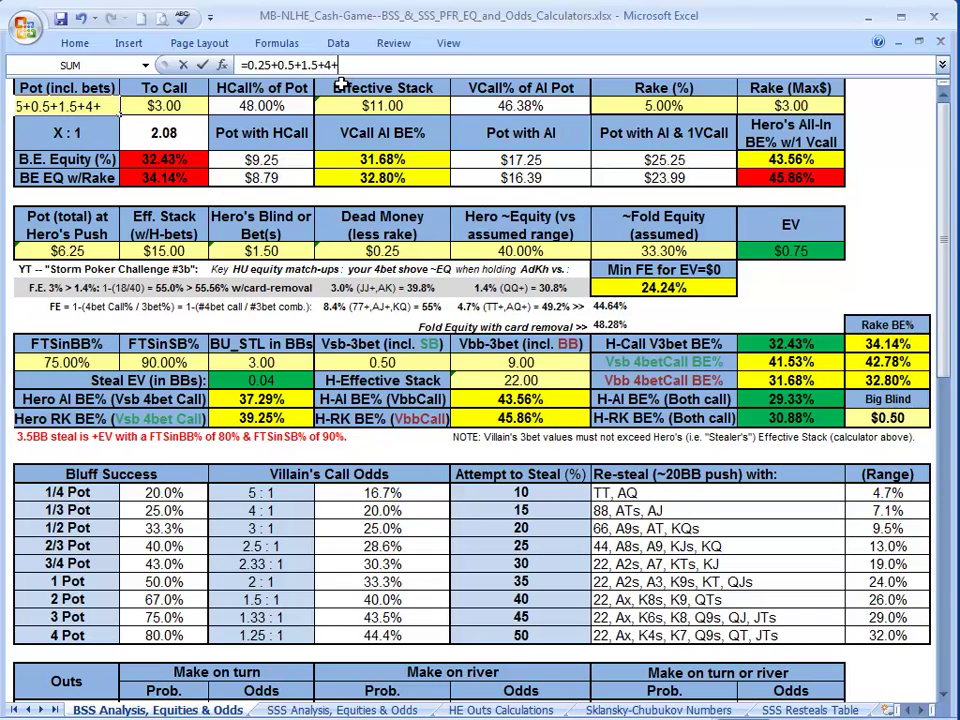
type("13.5")
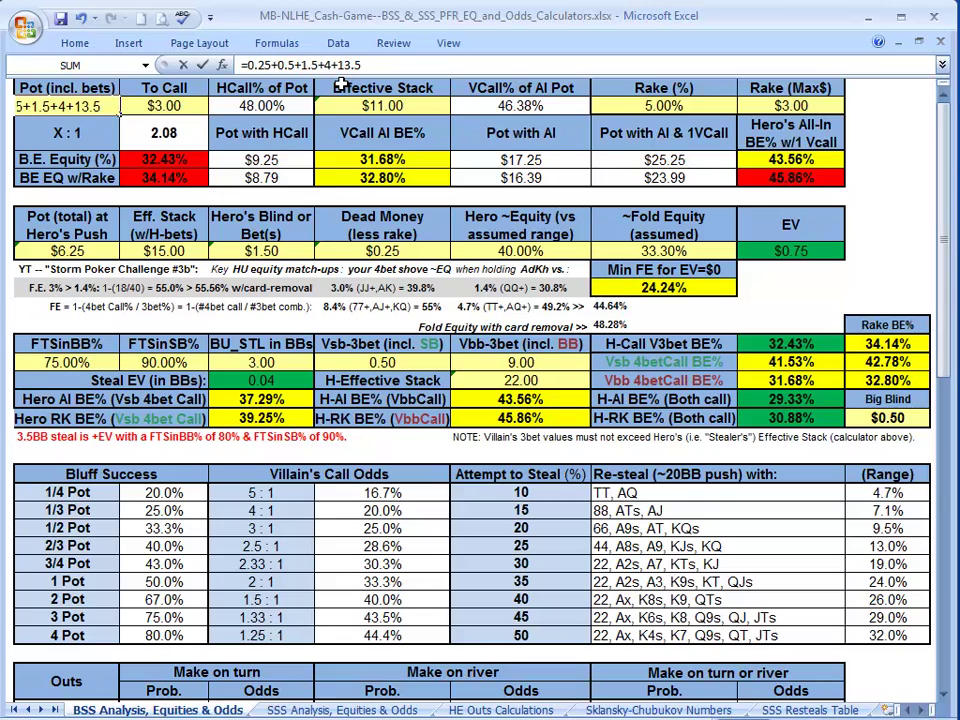
key("Tab")
type("11")
key("Return")
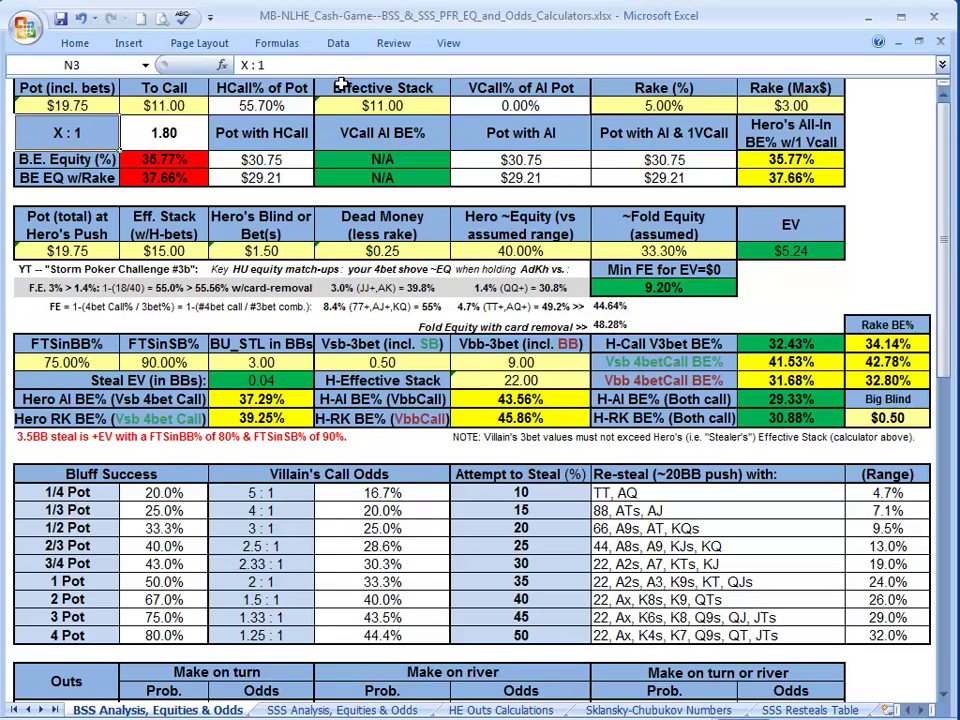
- Change the effective stack formula to =15-4.5
left_click(145, 104)
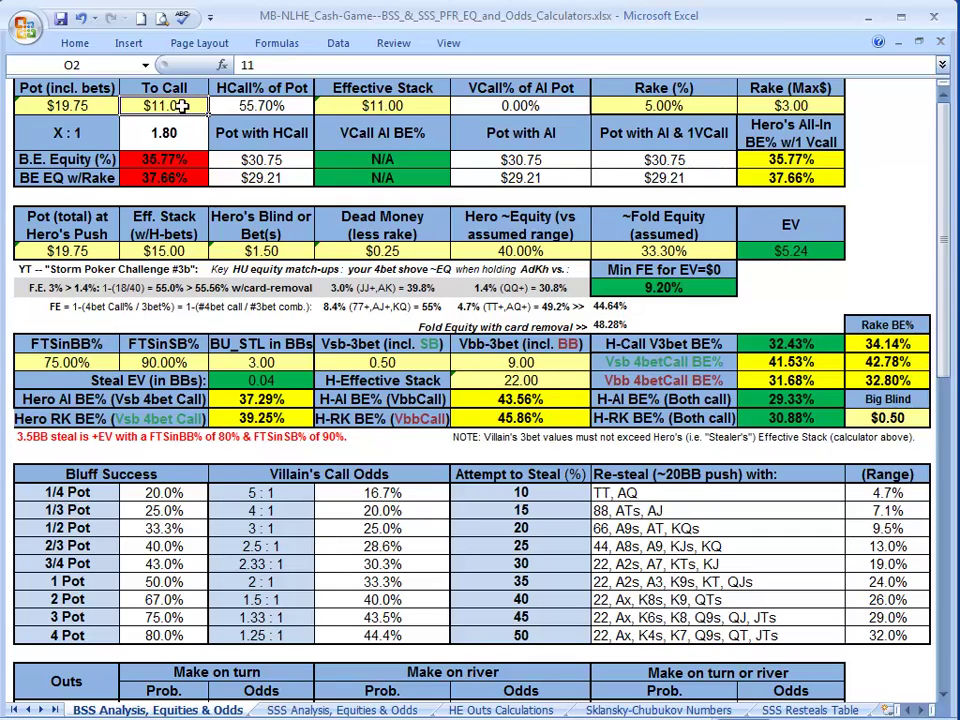
key("Right")
key("Right")
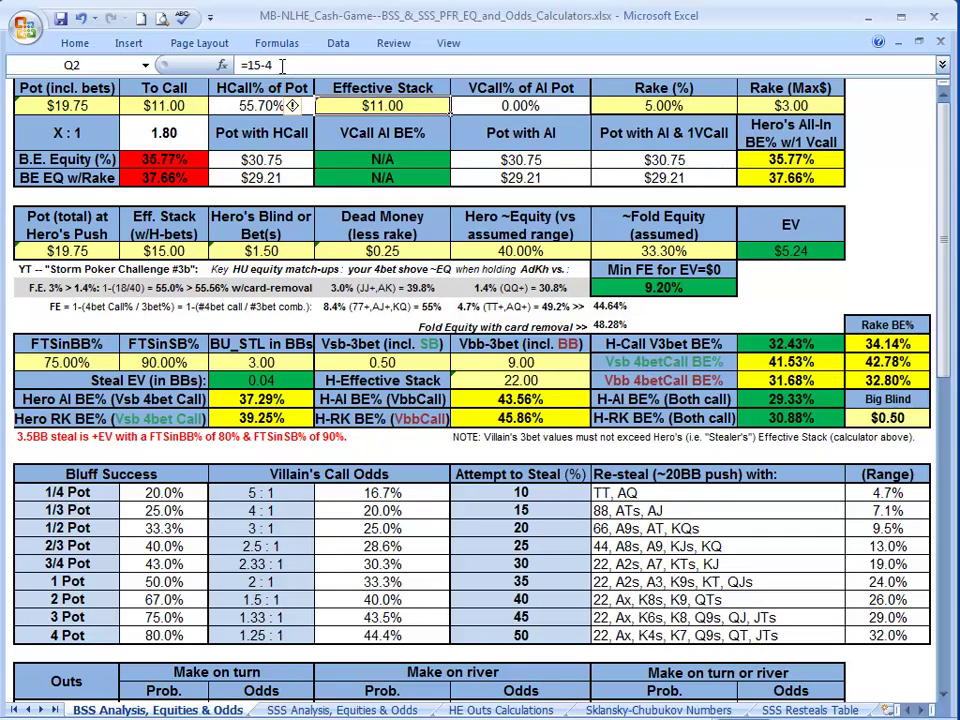
left_click(282, 65)
key("BackSpace")
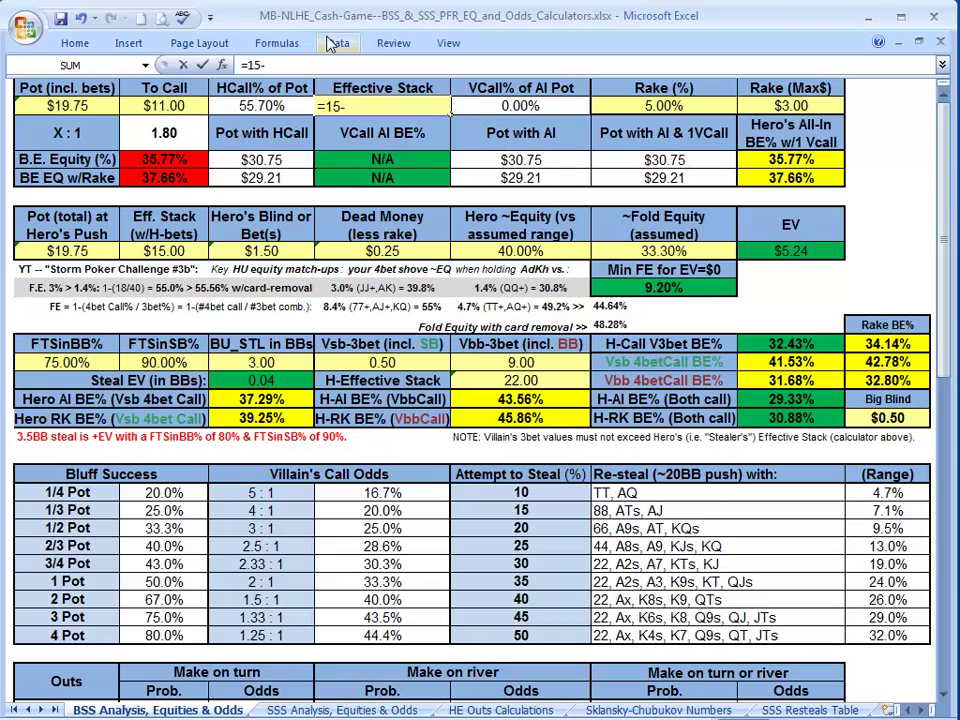
type("4.5")
key("Return")
- Set the amount to call to $10.50
key("Up")
key("Left")
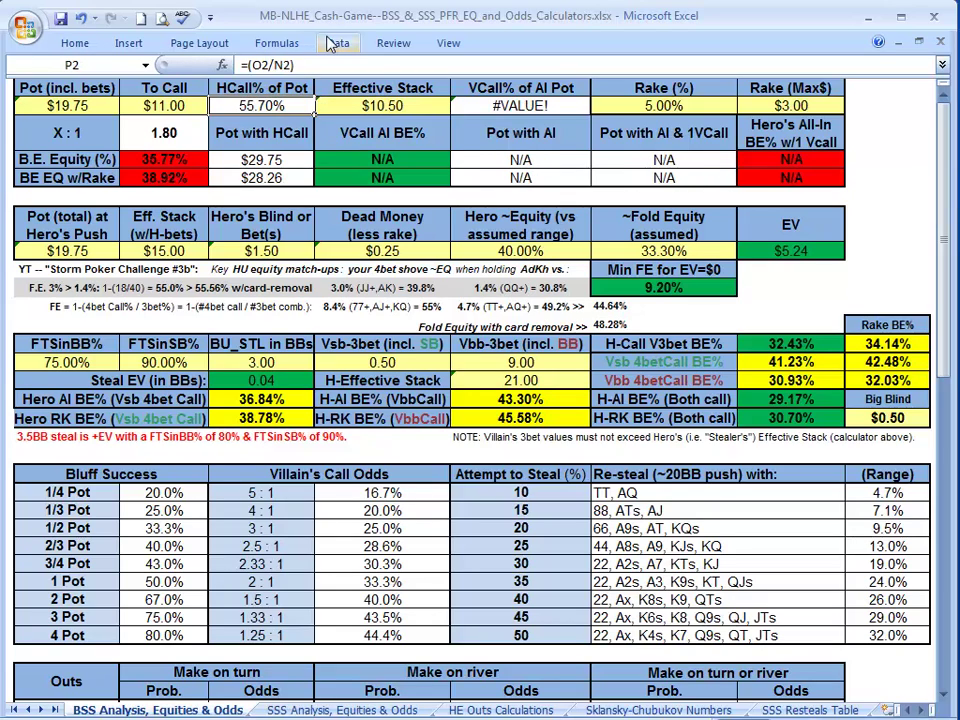
key("Left")
left_click(303, 62)
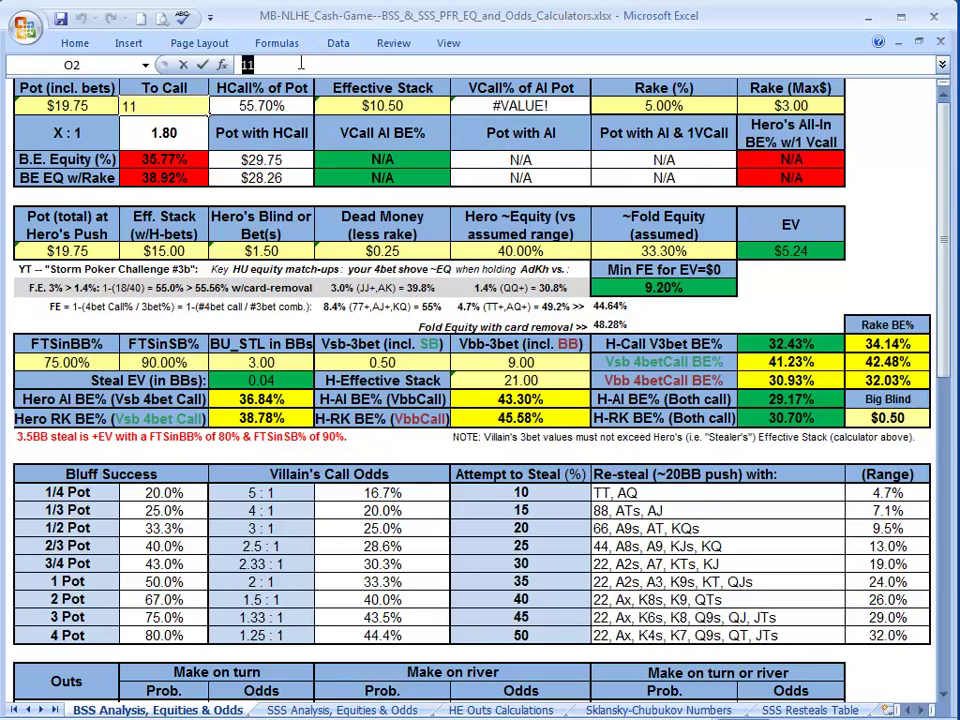
key("BackSpace")
type("0.5")
key("Return")
key("Up")
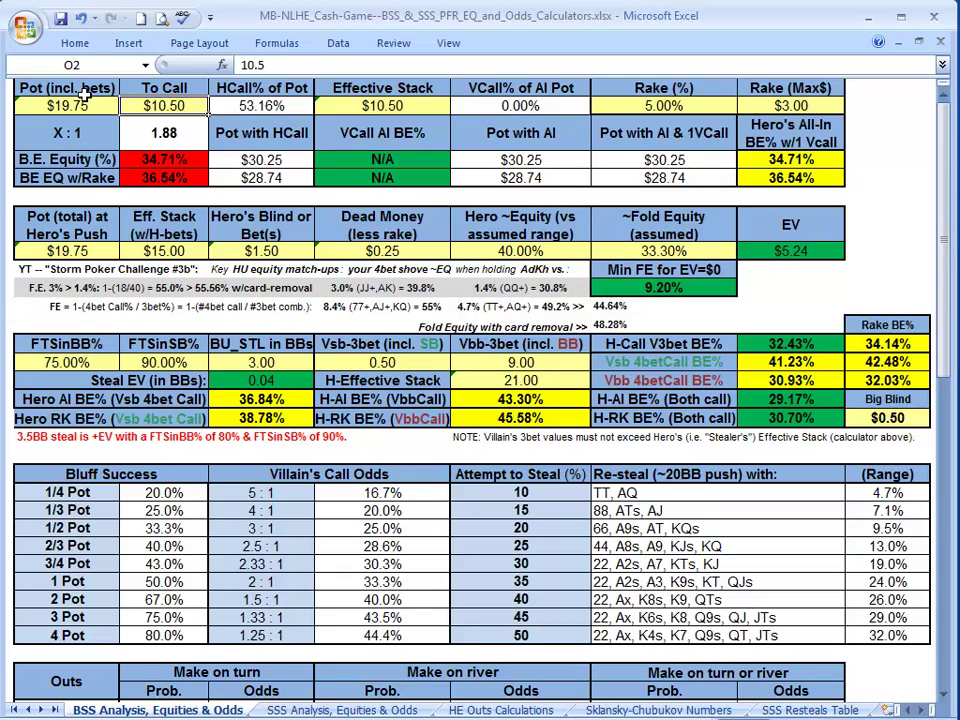
- Review the pot odds calculator's pot, amount to call and break-even equity with rake
left_click_drag(55, 88, 790, 133)
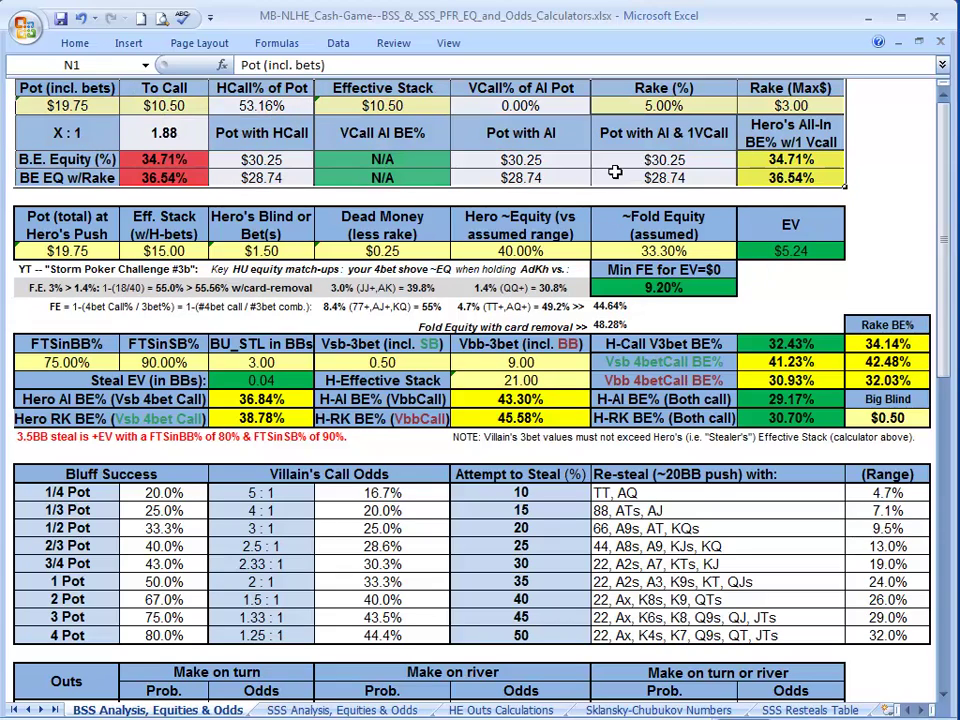
left_click(94, 104)
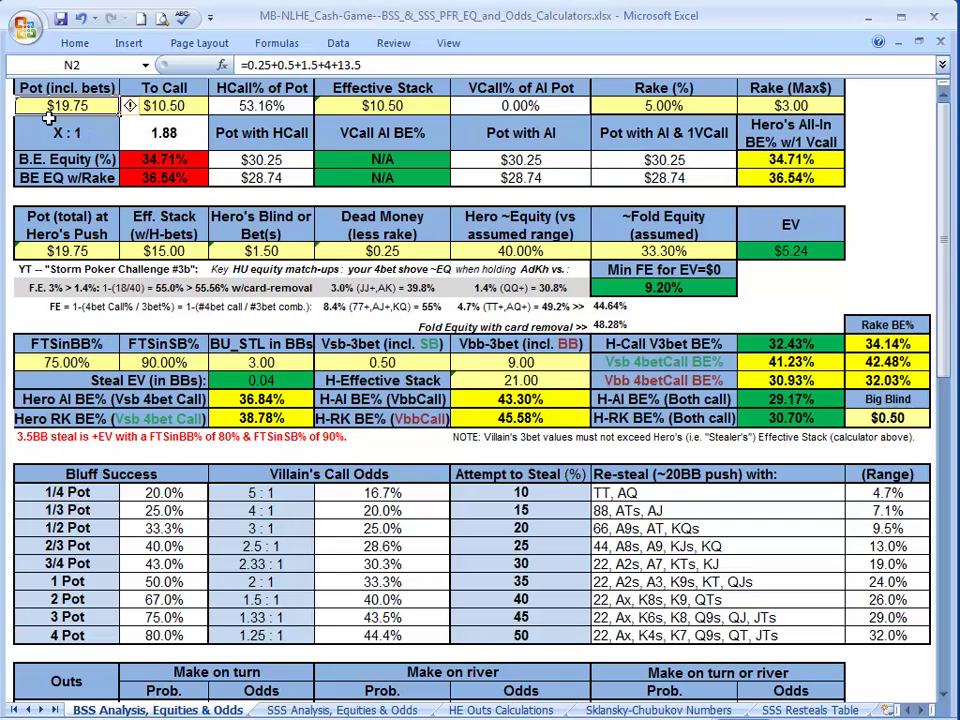
left_click(148, 105)
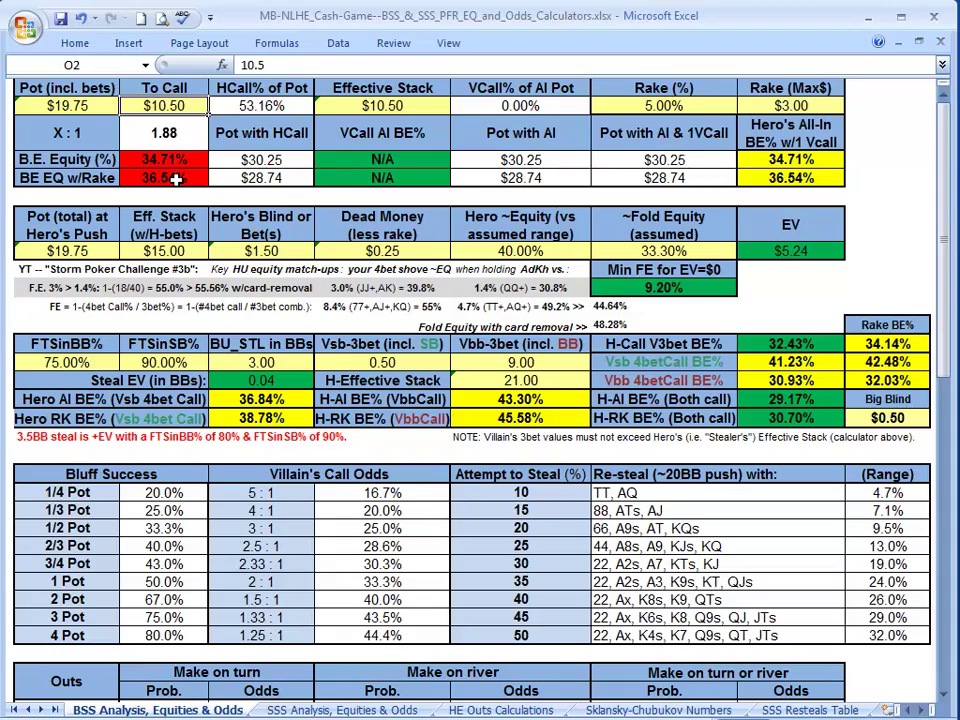
left_click(176, 179)
key("Left")
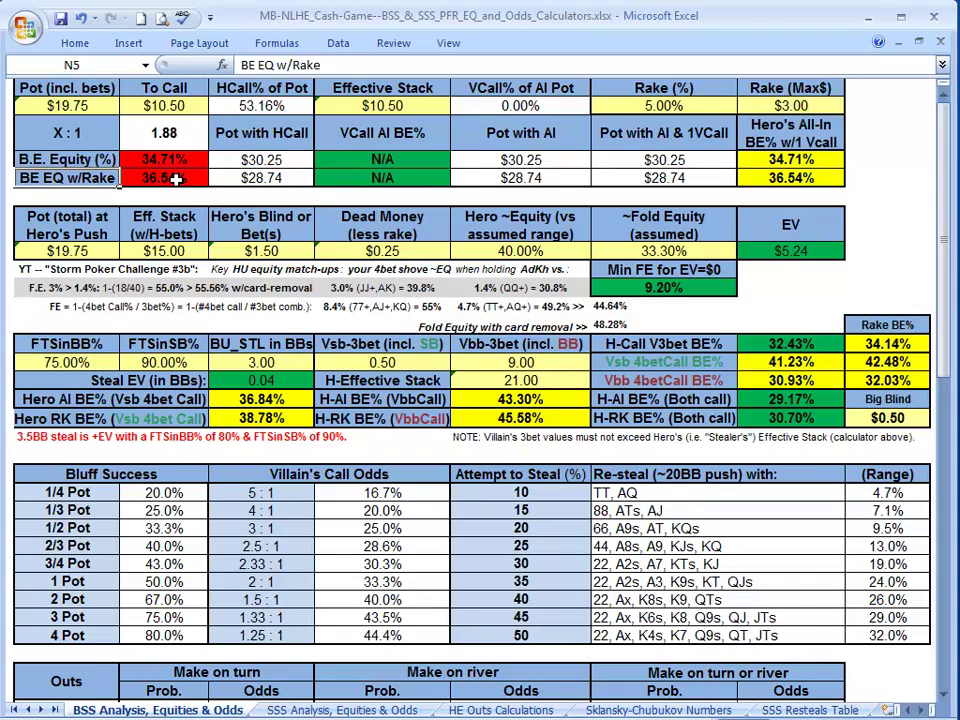
key("Home")
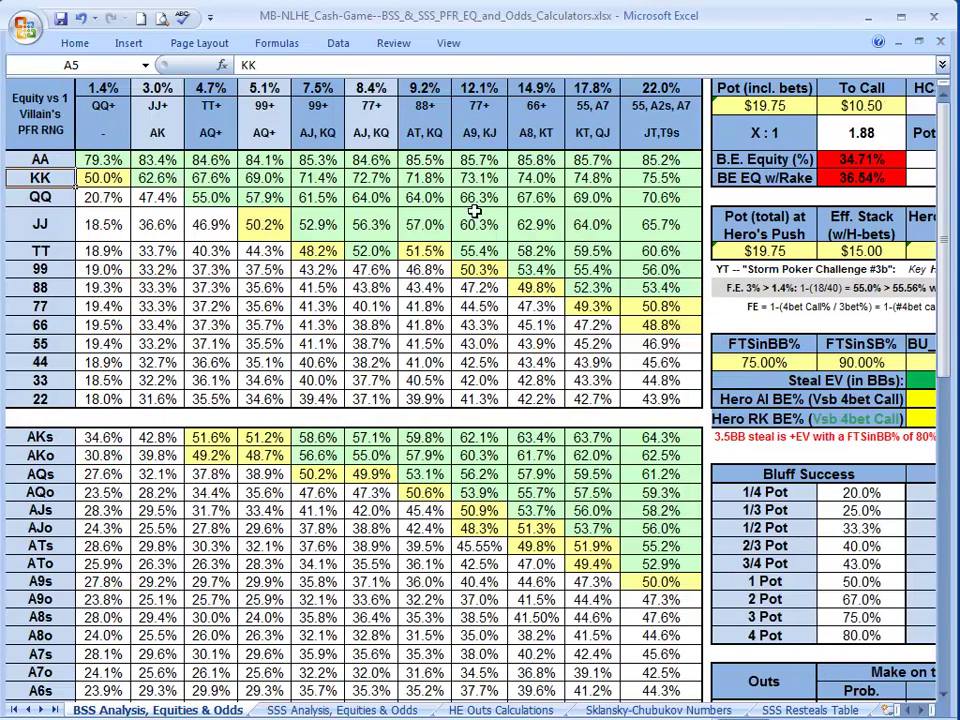
left_click_drag(866, 178, 770, 92)
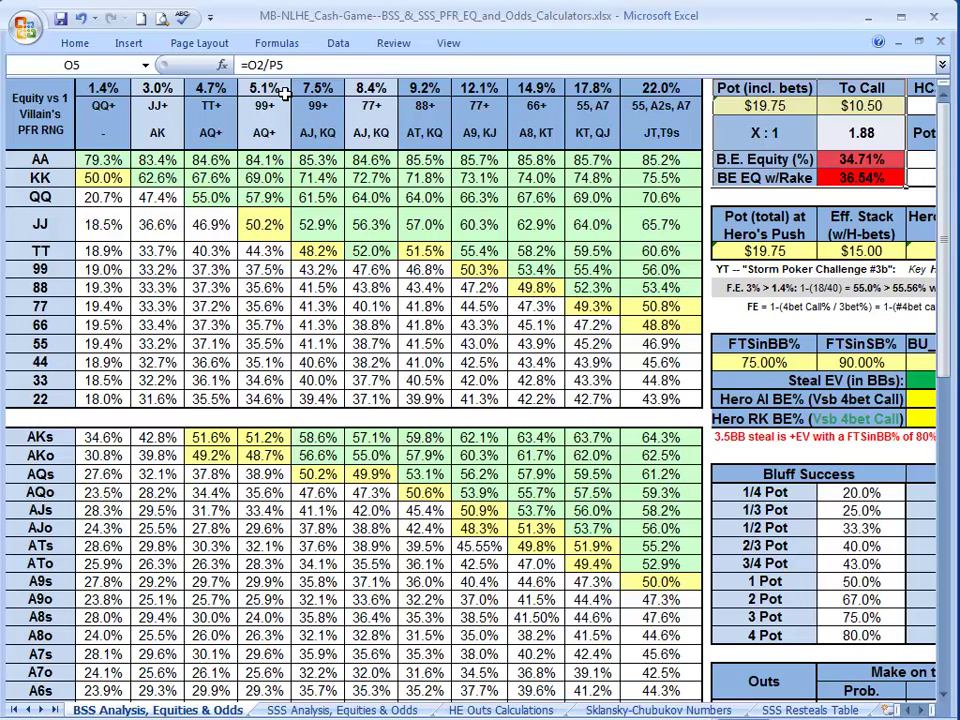
- Examine the equities against villain's 5.1% range for the pairs down to 99 and for AKs, AKo and AQs
left_click_drag(277, 88, 285, 267)
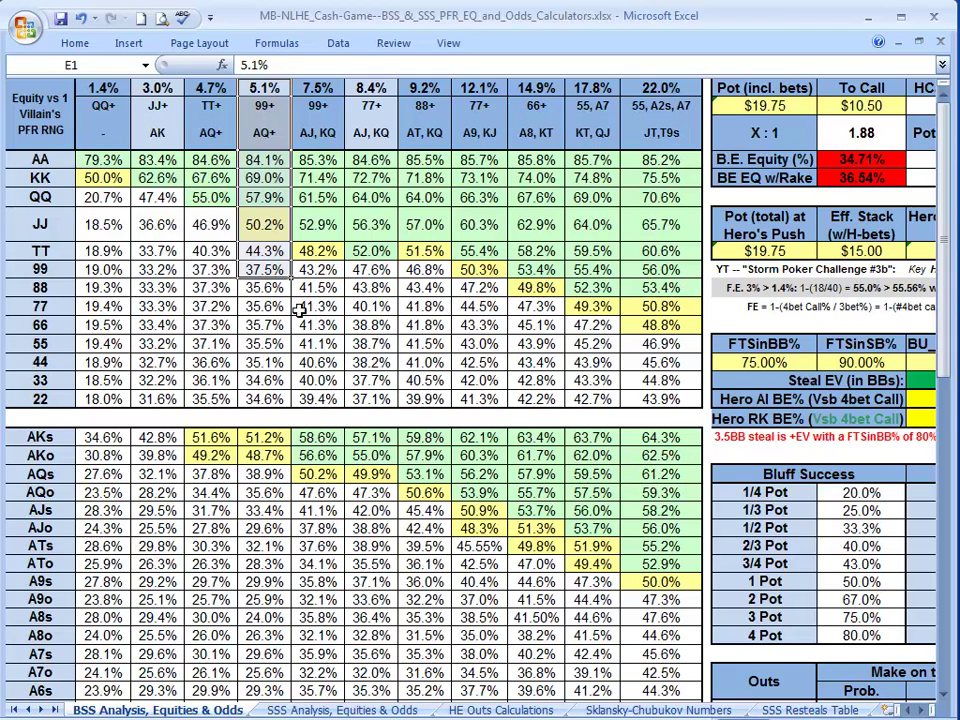
left_click_drag(270, 438, 265, 450)
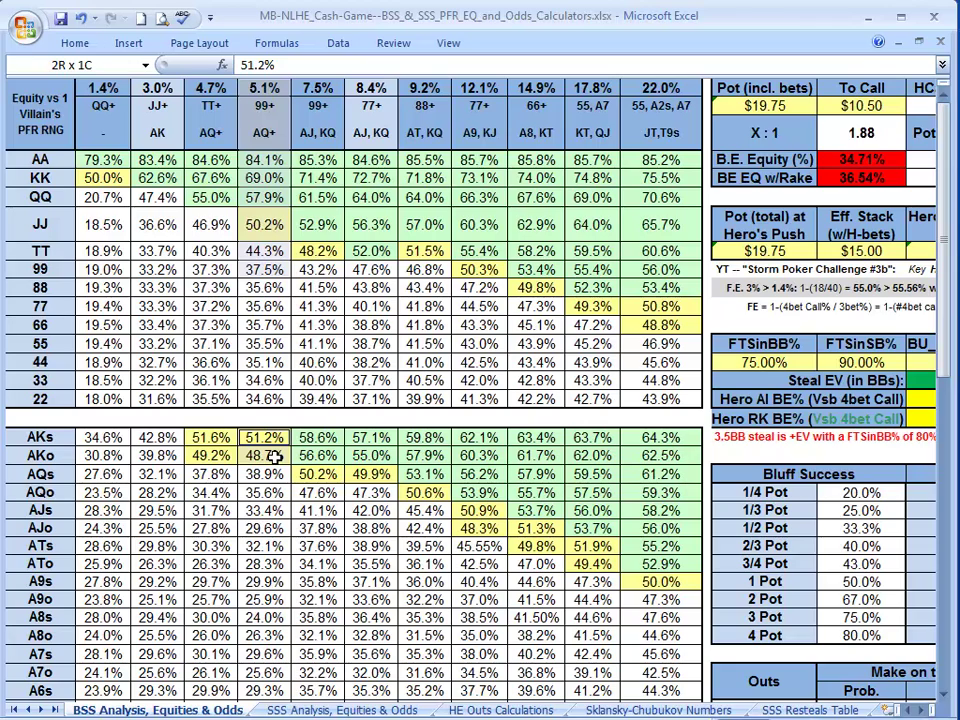
mouse_move(273, 456)
left_mouse_down()
mouse_move(273, 493)
mouse_move(272, 480)
left_mouse_up()
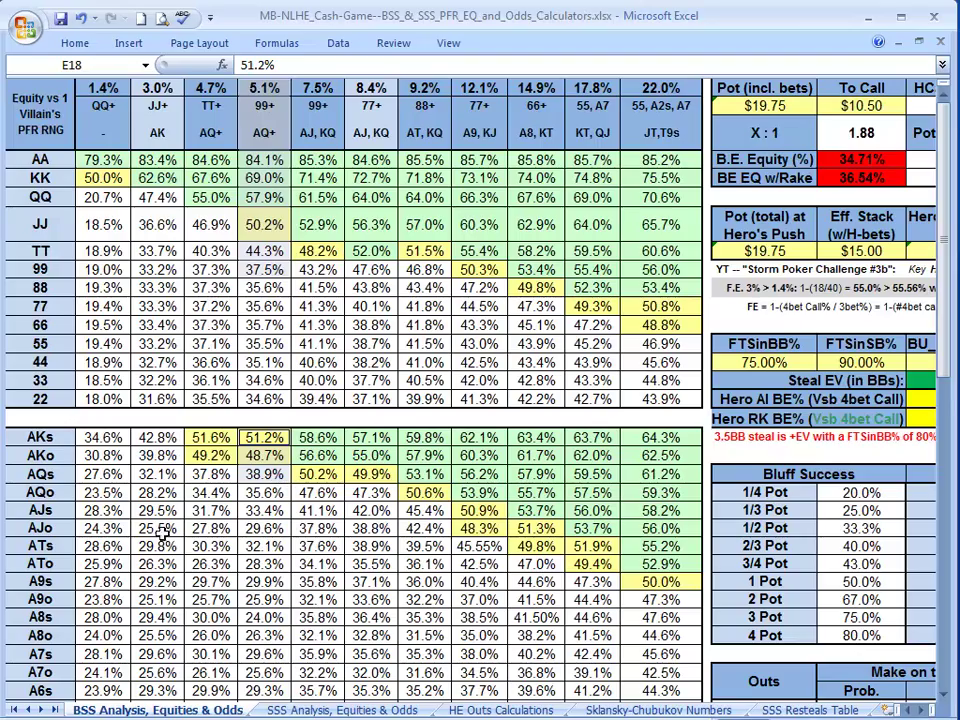
scroll(264, 593, "down", 2)
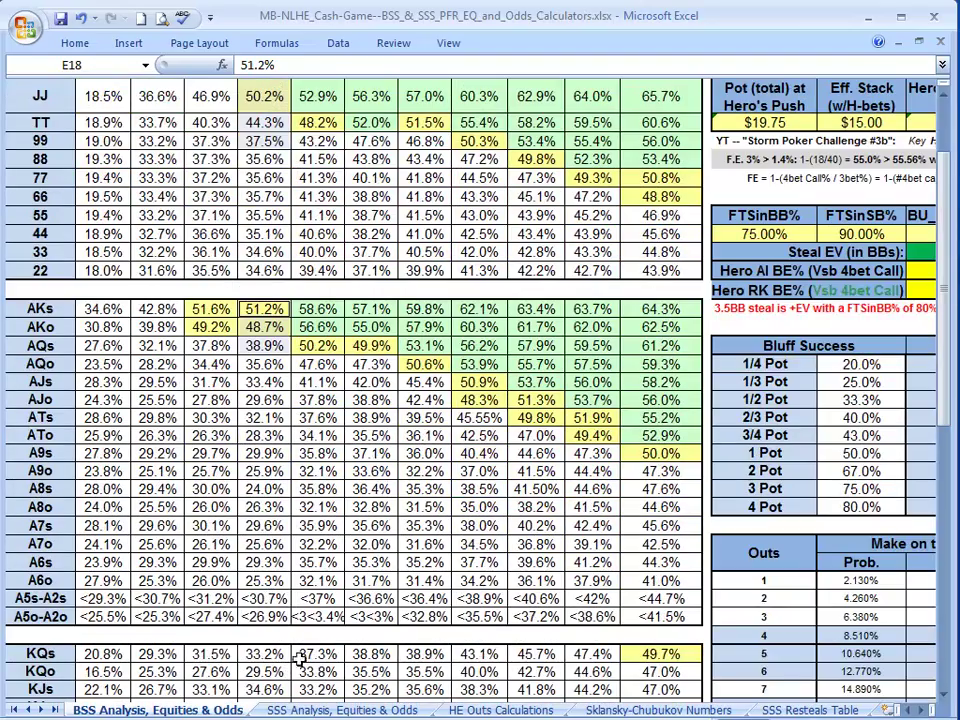
- Consult the Mid Stack: General Ranges slide in the presentation and inspect the pair equities against the 7.5% and 8.4% ranges in Excel
scroll(288, 632, "up", 2)
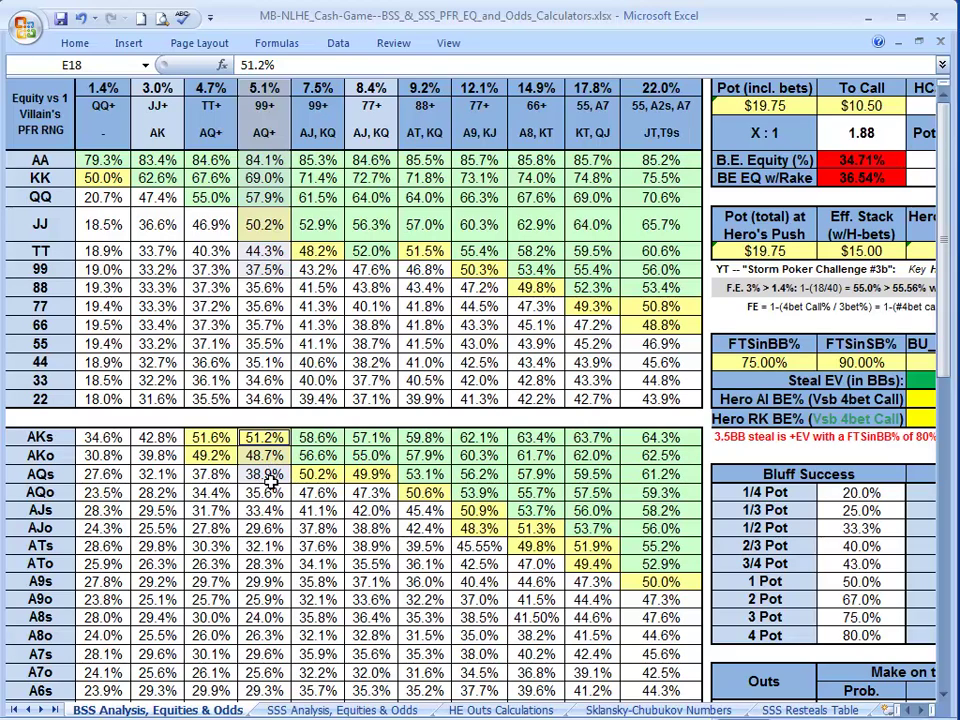
key("alt+Tab")
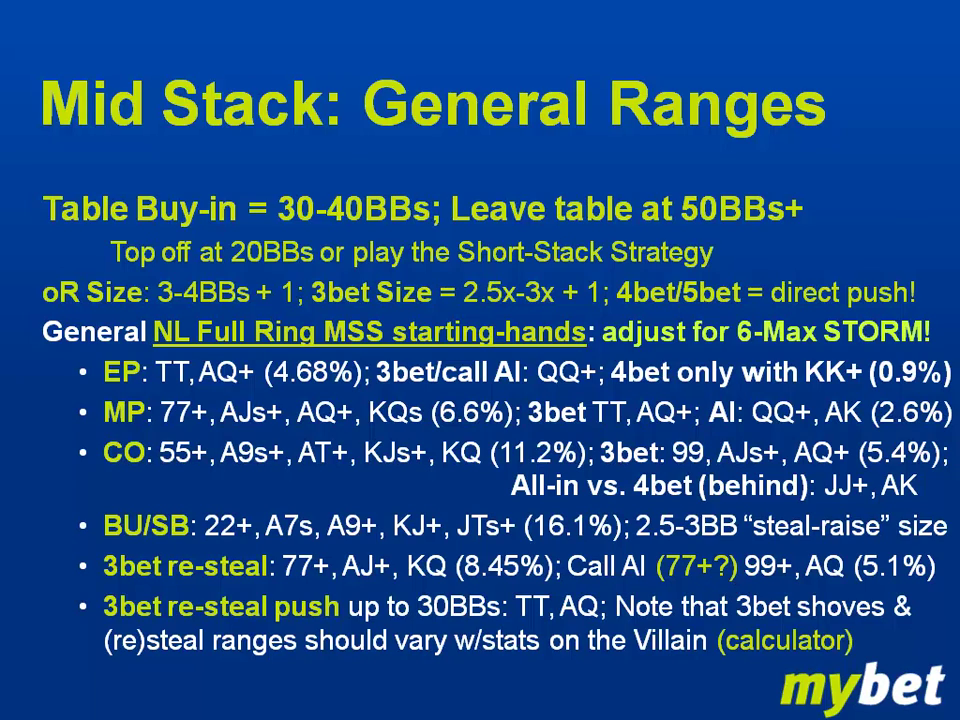
left_click_drag(370, 88, 335, 400)
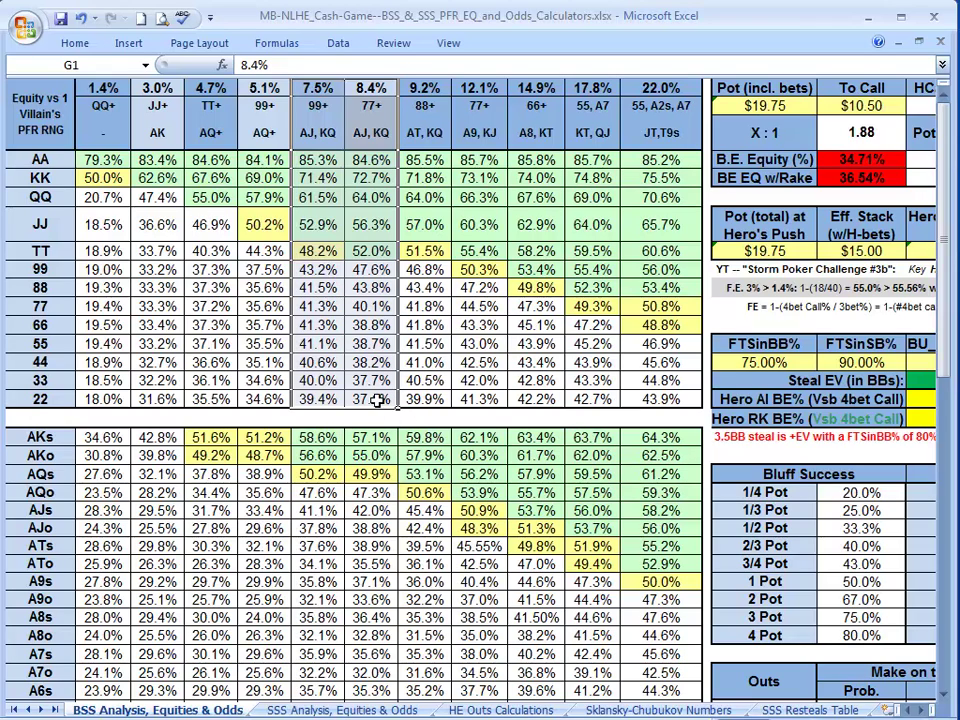
left_click(317, 88)
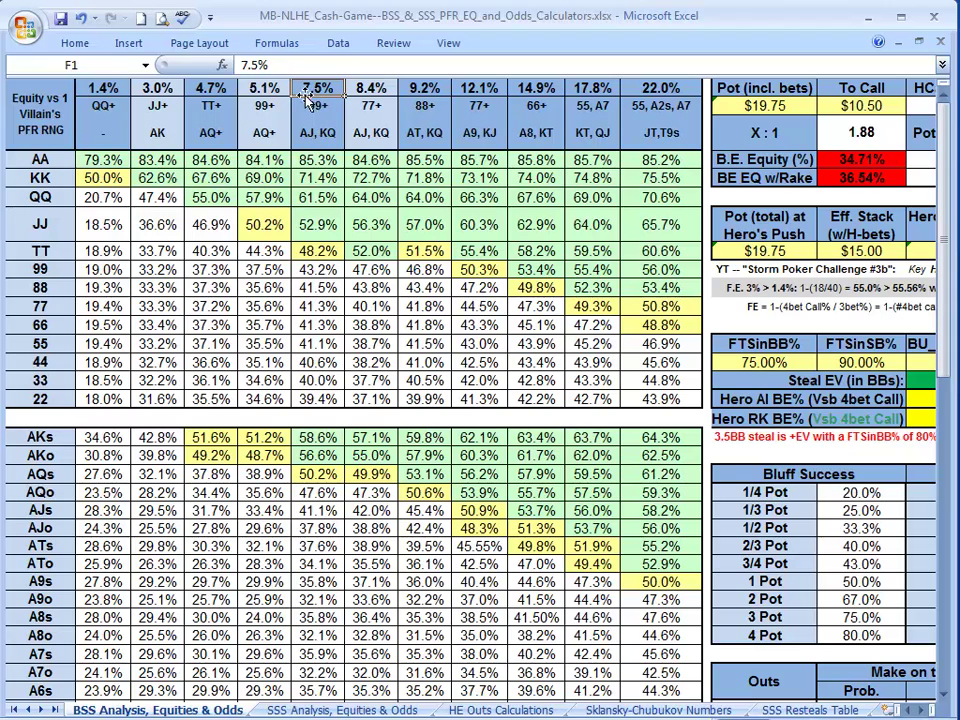
- Examine the equities against villain's 5.1% range for the pairs from AA down to 44
left_click_drag(262, 88, 278, 323)
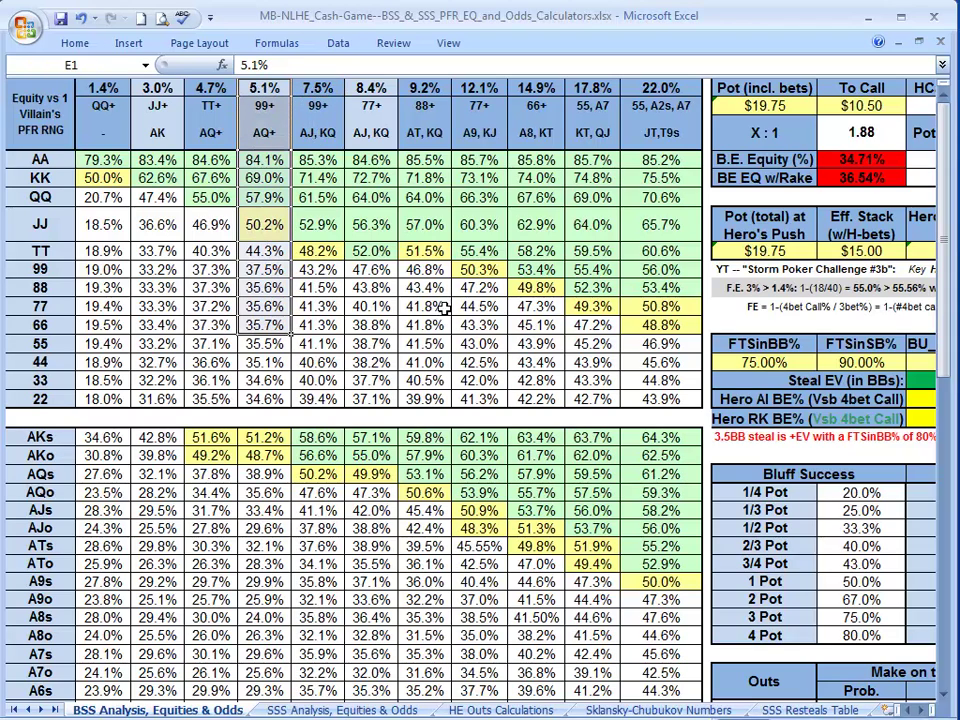
left_click(268, 309, "shift")
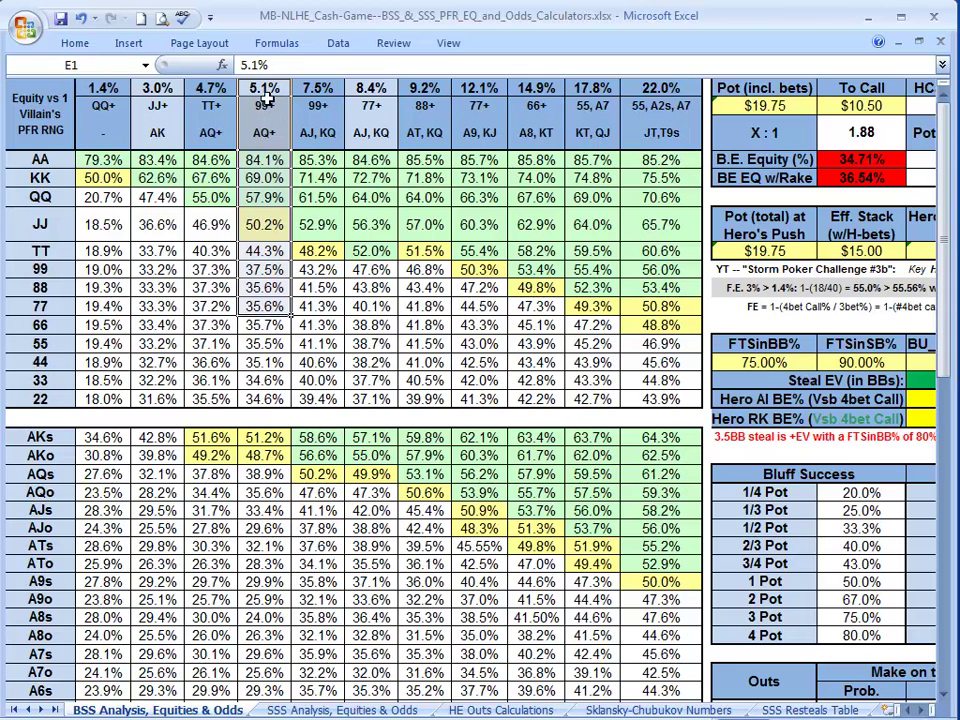
left_click(266, 334, "shift")
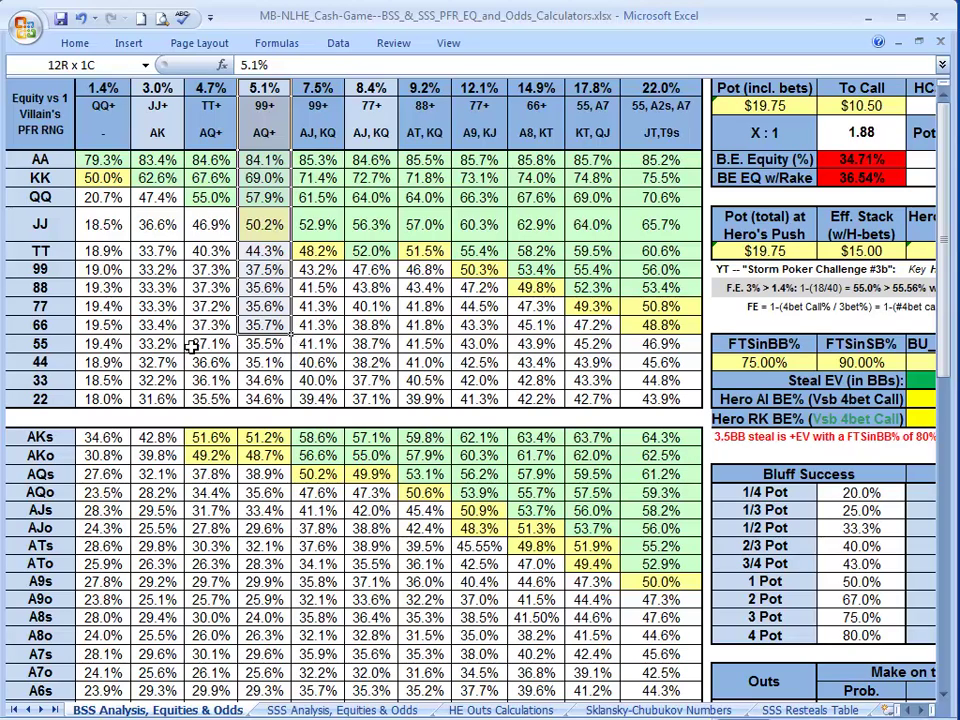
left_click(264, 343, "shift")
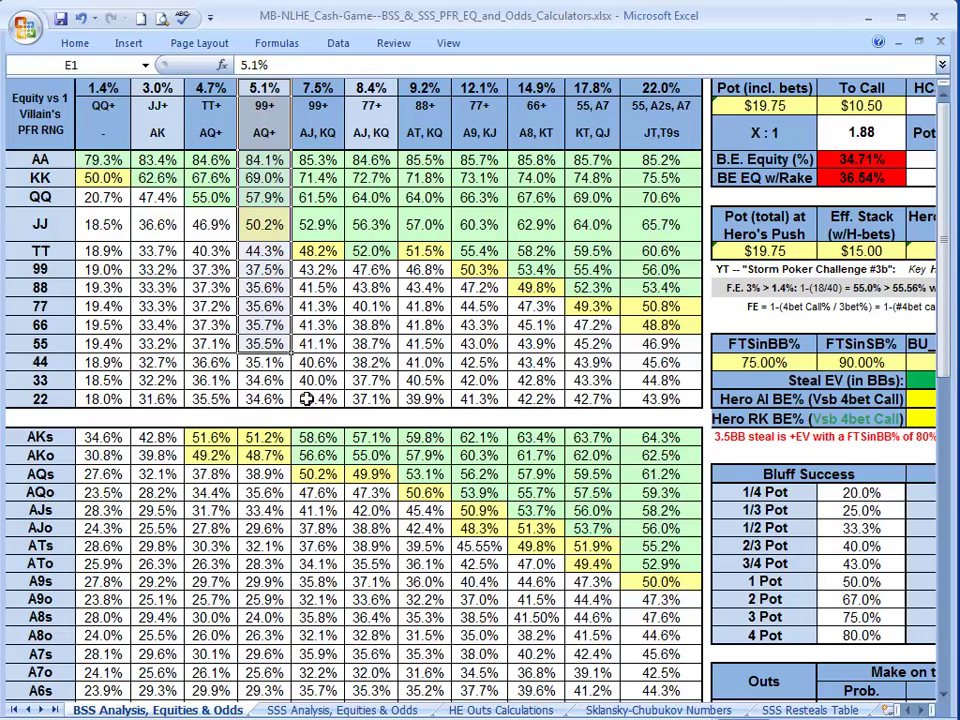
left_click(272, 364, "shift")
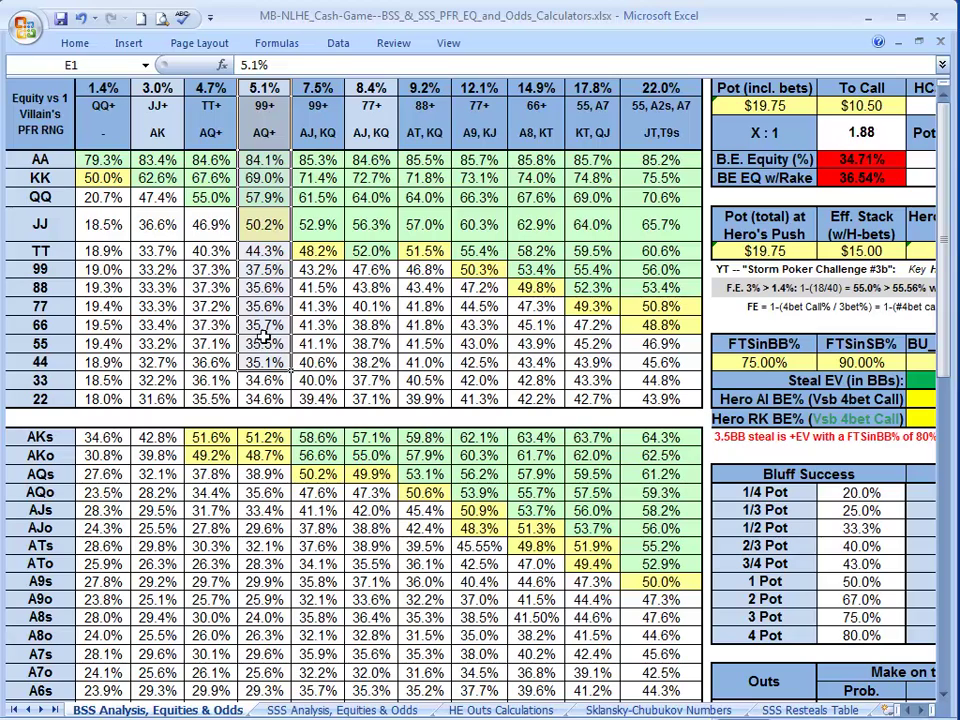
left_click_drag(265, 281, 276, 343)
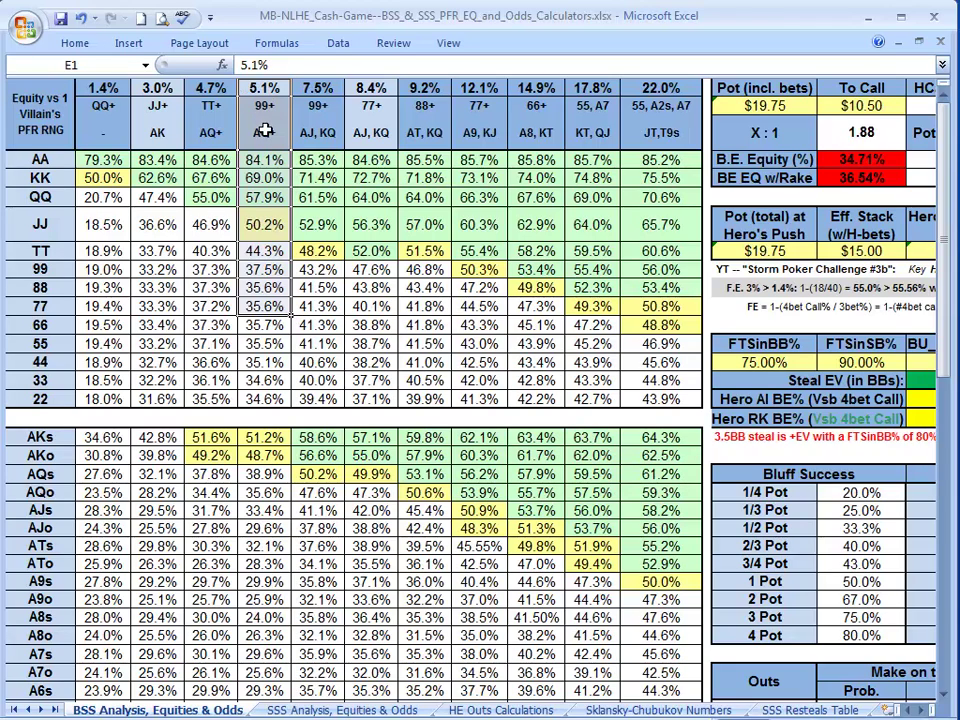
- Compare the equities of AA to JJ against the 5.1% range with those of AA to 88 against the 4.7% range
left_click_drag(263, 90, 255, 225)
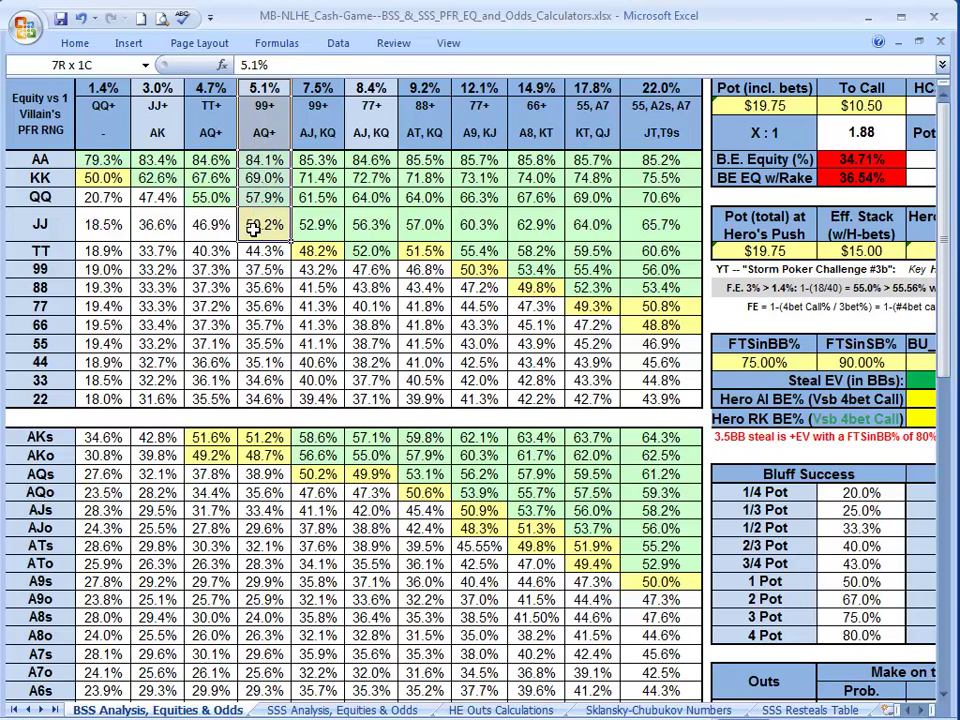
left_click_drag(253, 228, 252, 226)
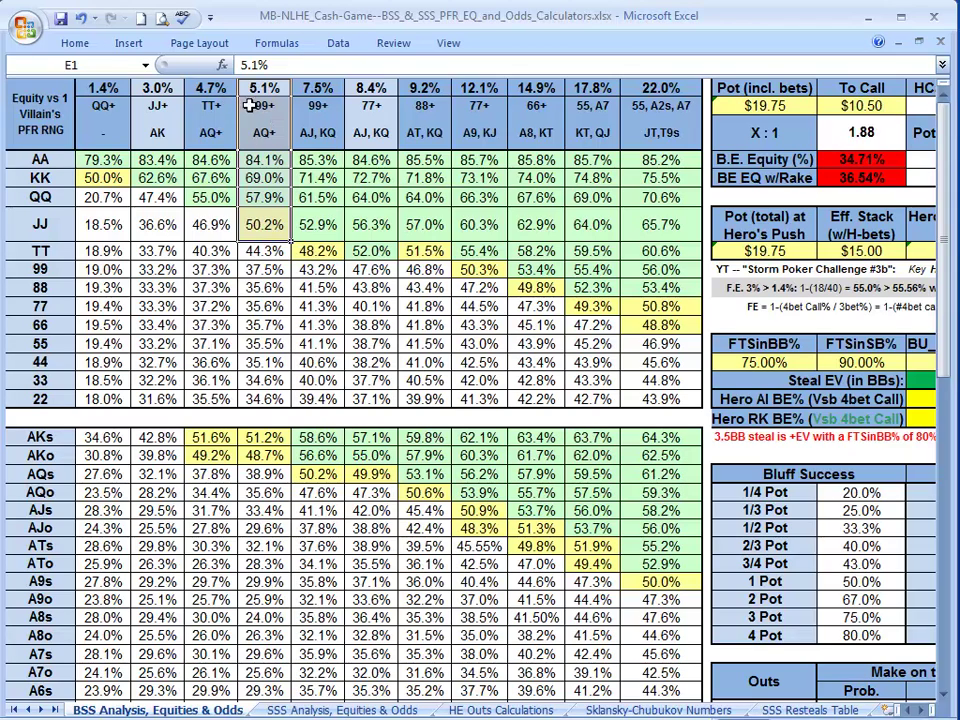
left_click_drag(214, 90, 203, 287)
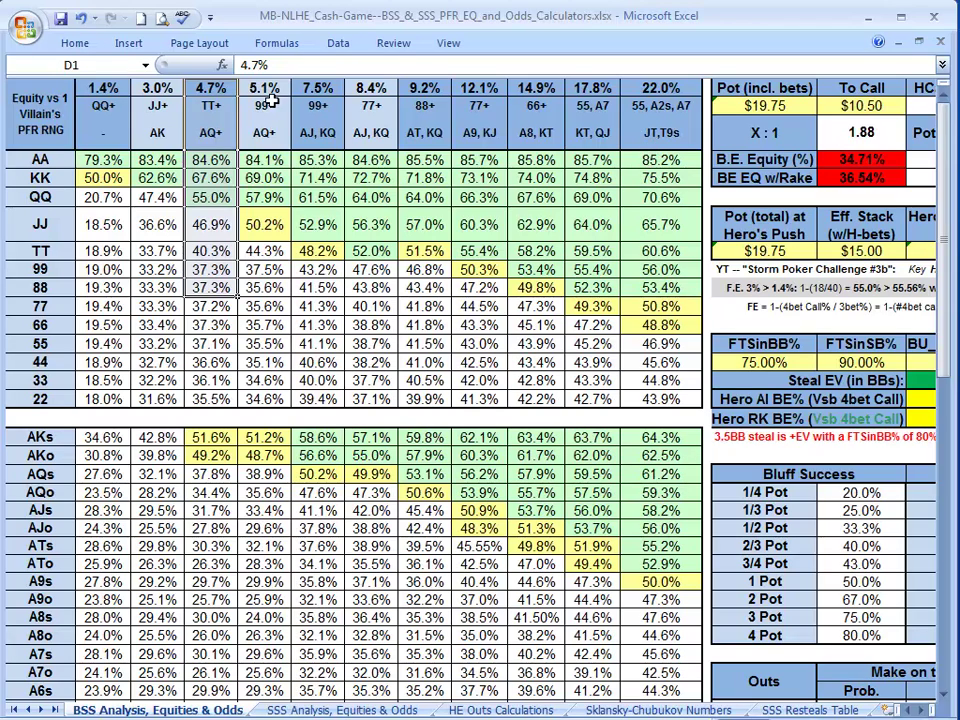
- Recheck the 5.1% range equities for the pairs down to 77 and AKs through AQs, and switch to the presentation's Storm "Hybrid Strategy" slide
left_click_drag(266, 88, 284, 302)
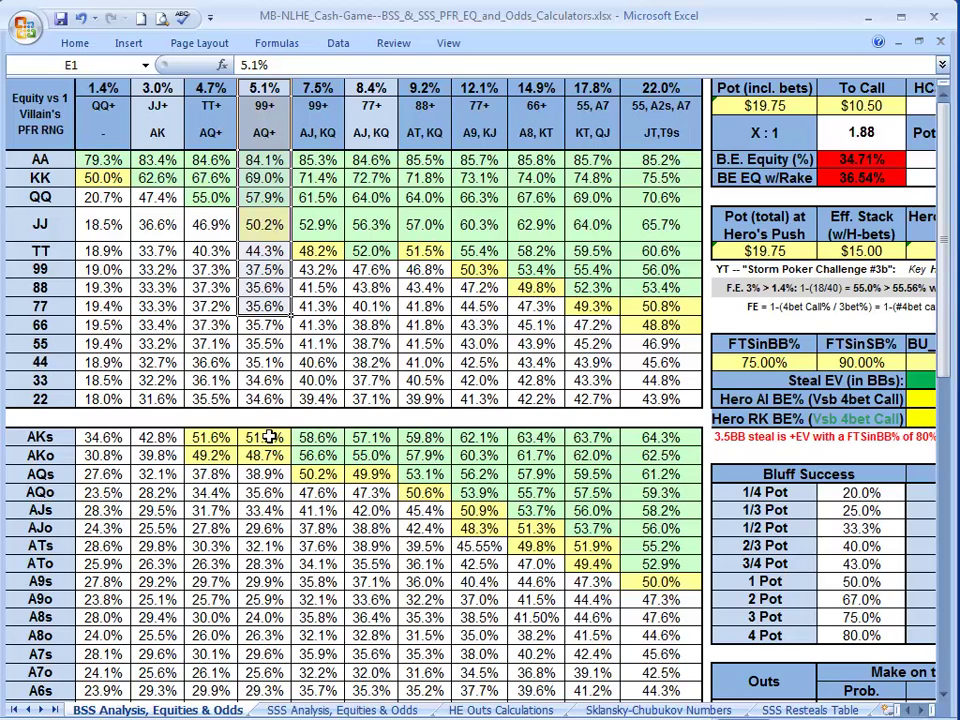
left_click_drag(262, 438, 270, 480)
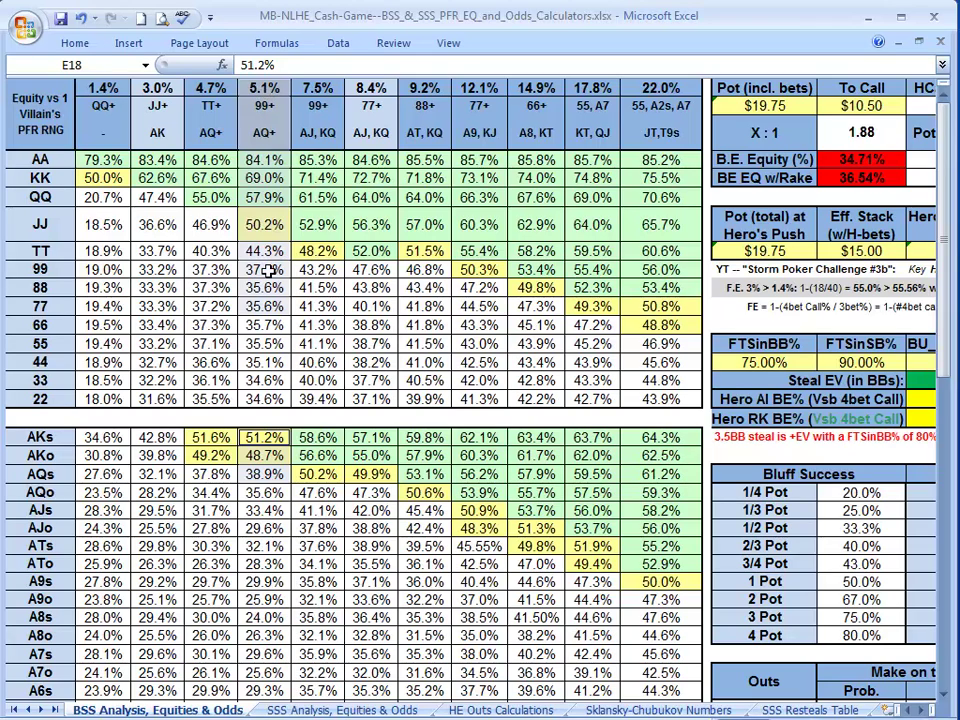
left_click_drag(264, 270, 257, 160)
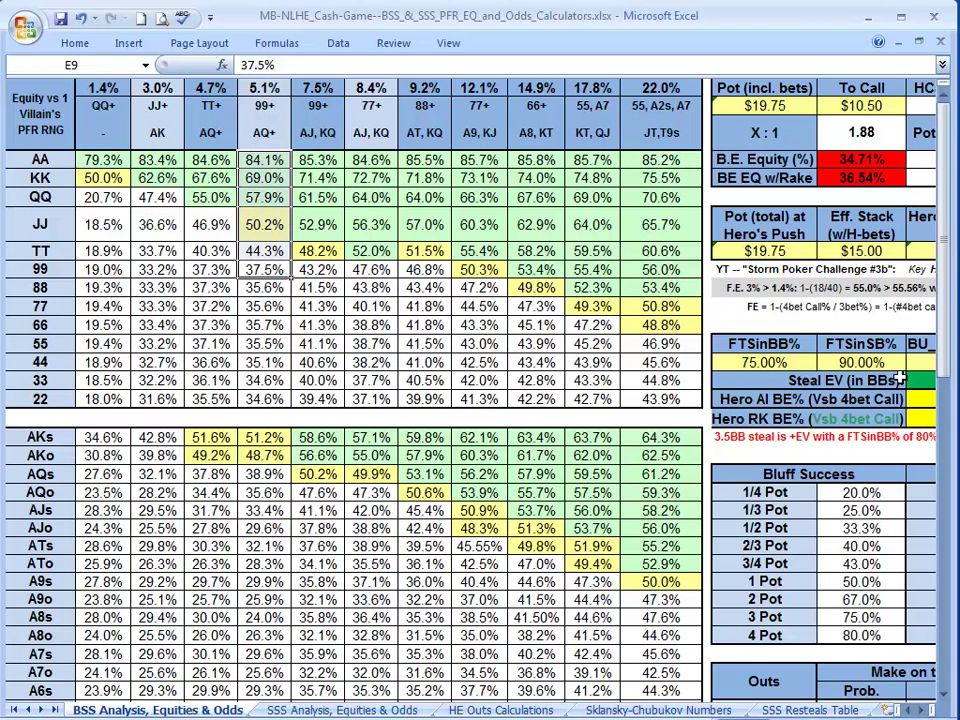
left_click_drag(921, 710, 921, 710)
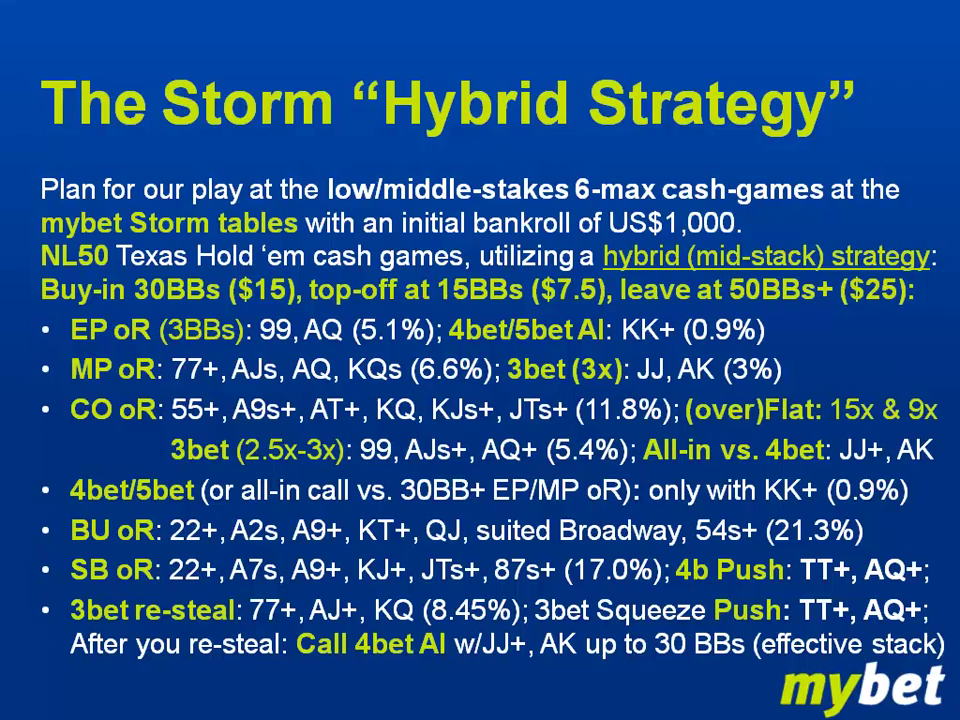